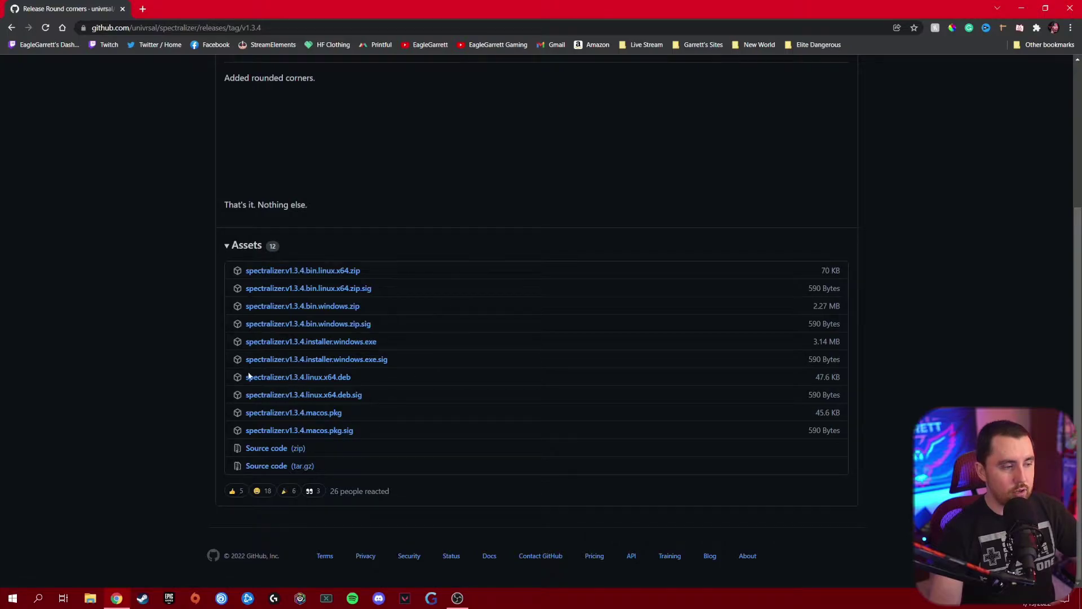
# Download spectralizer.v1.3.4.installer.windows.exe from the release assets, saving it under its suggested file name.
pyautogui.click(363, 342)
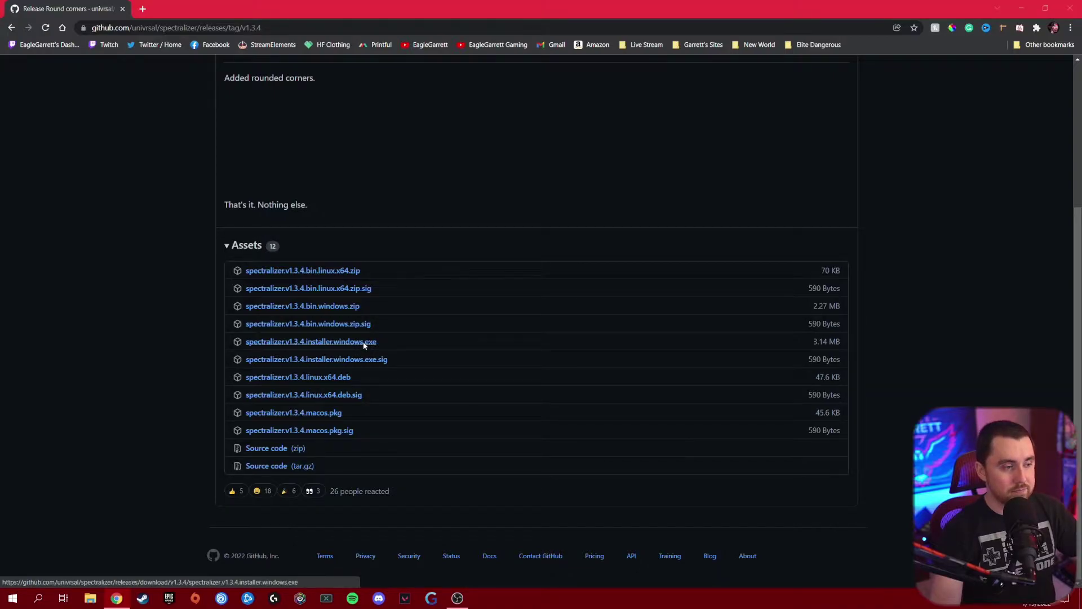
pyautogui.moveTo(660, 146); pyautogui.dragTo(431, 126)
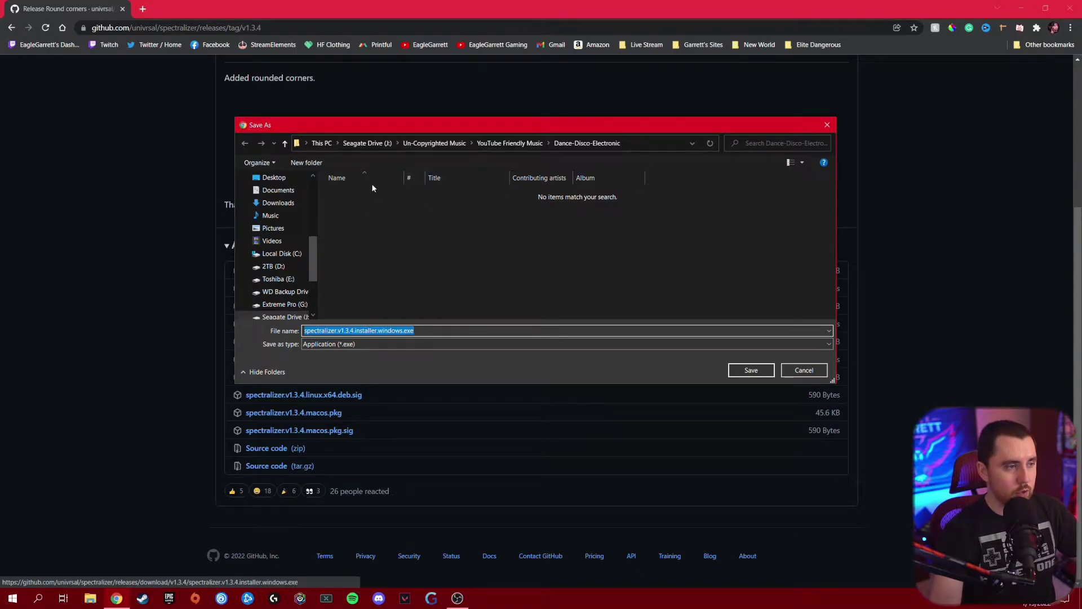
pyautogui.press('Return')
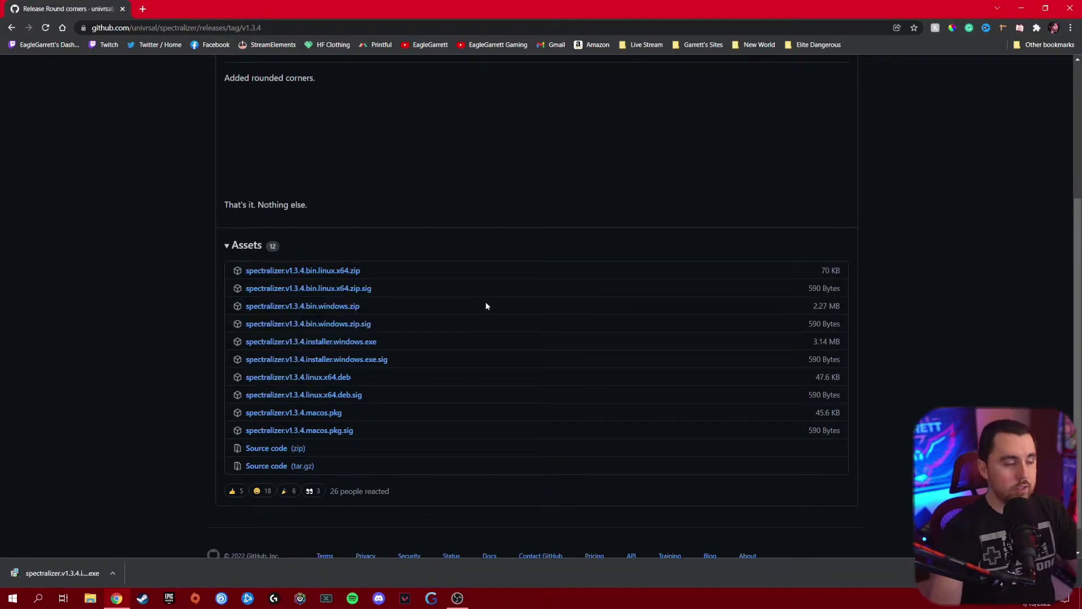
# Run the downloaded spectralizer installer, allow it to make changes to the device, and continue past the license information.
pyautogui.click(80, 573)
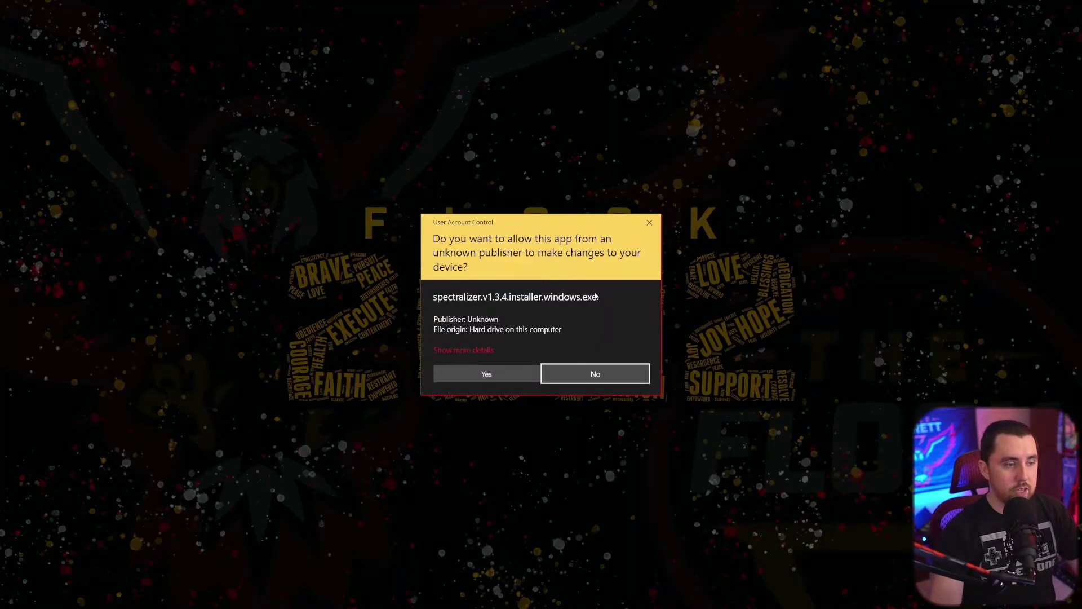
pyautogui.click(494, 381)
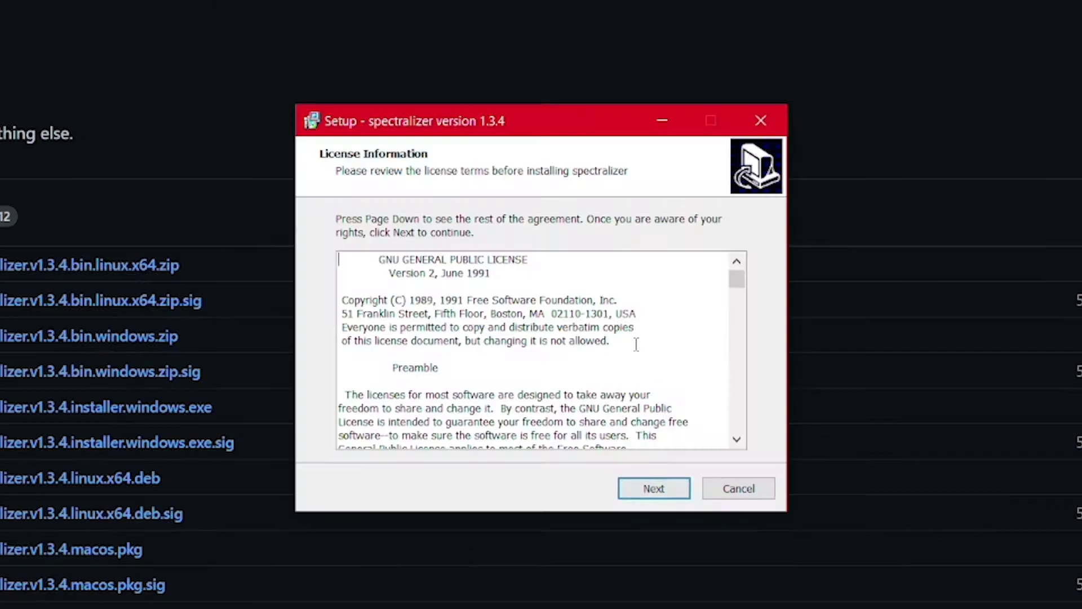
pyautogui.scroll(-5, 548, 308)
pyautogui.click(598, 382)
pyautogui.press('Tab')
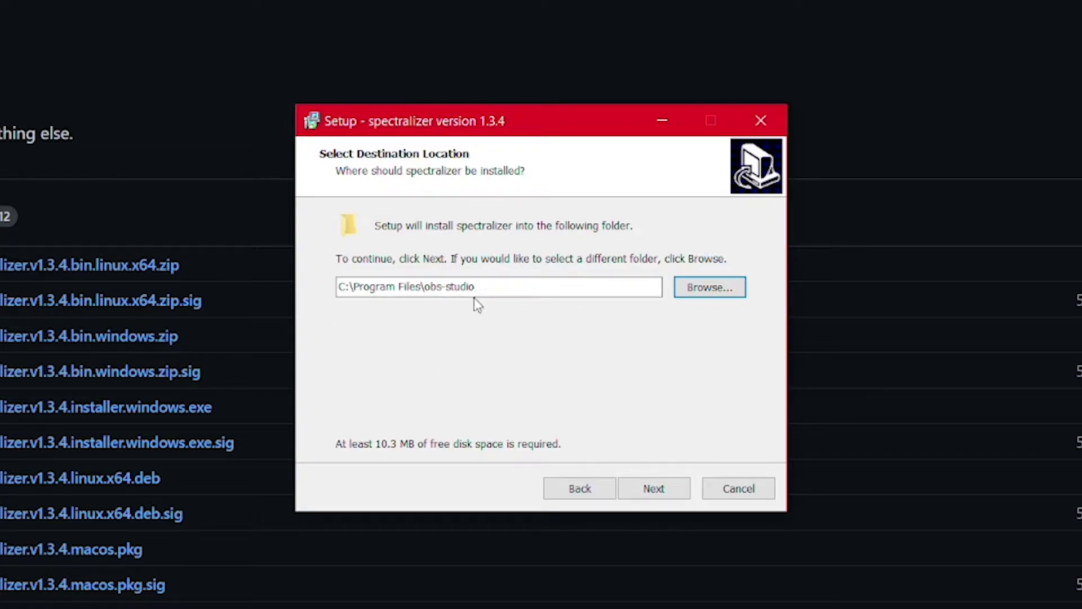
# Install spectralizer into the existing C:\Program Files\obs-studio folder with the spectralizer Start Menu folder, and finish the setup.
pyautogui.click(648, 490)
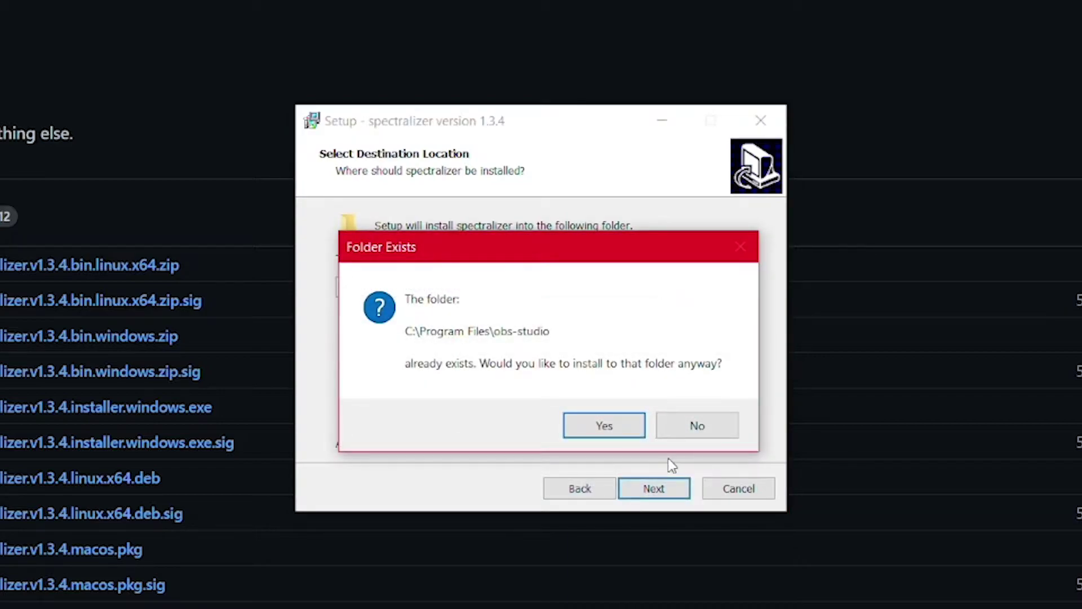
pyautogui.click(605, 428)
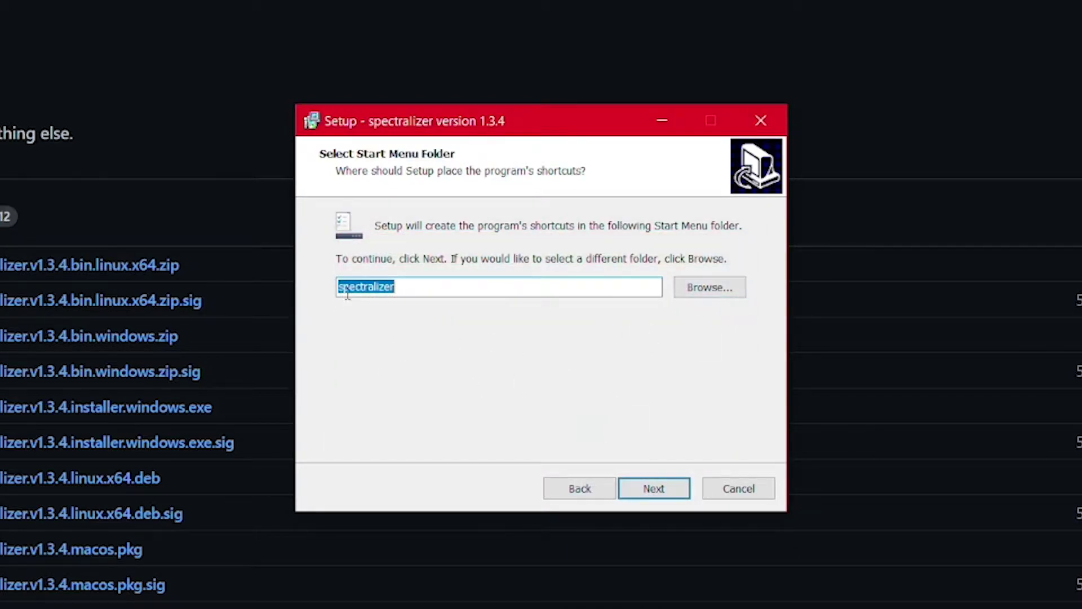
pyautogui.click(666, 498)
pyautogui.click(652, 490)
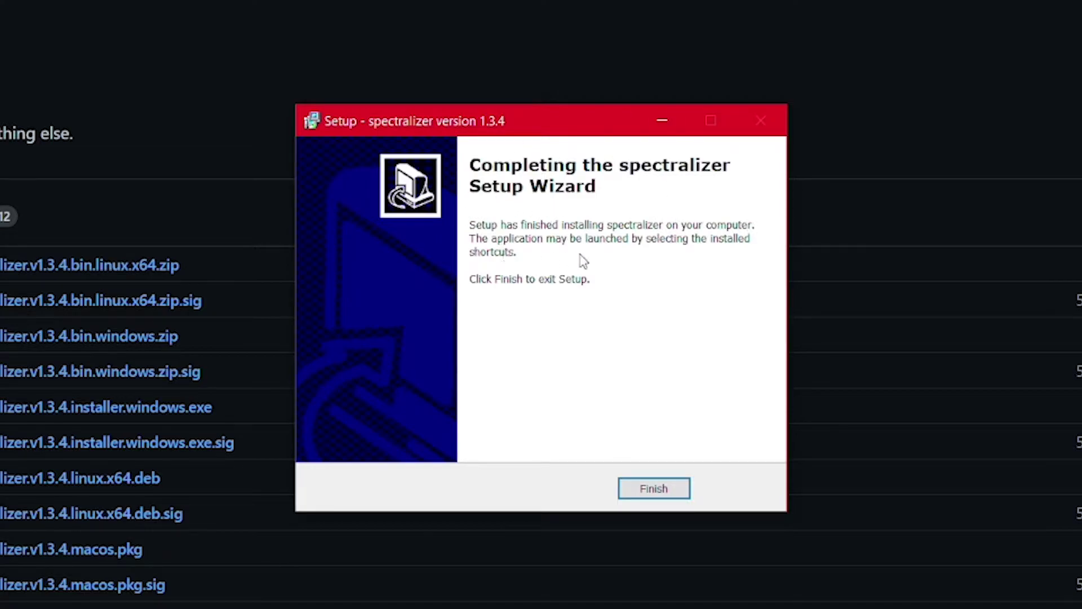
pyautogui.click(656, 490)
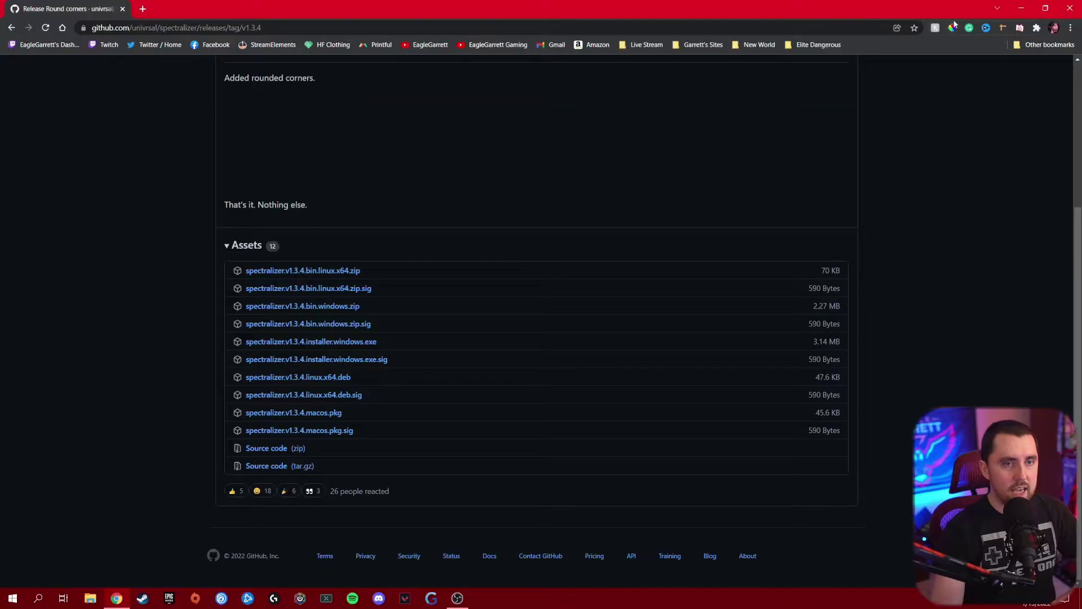
# Switch from the browser to OBS and add a new visible Spectralizer source to Scene 5.
pyautogui.click(1023, 8)
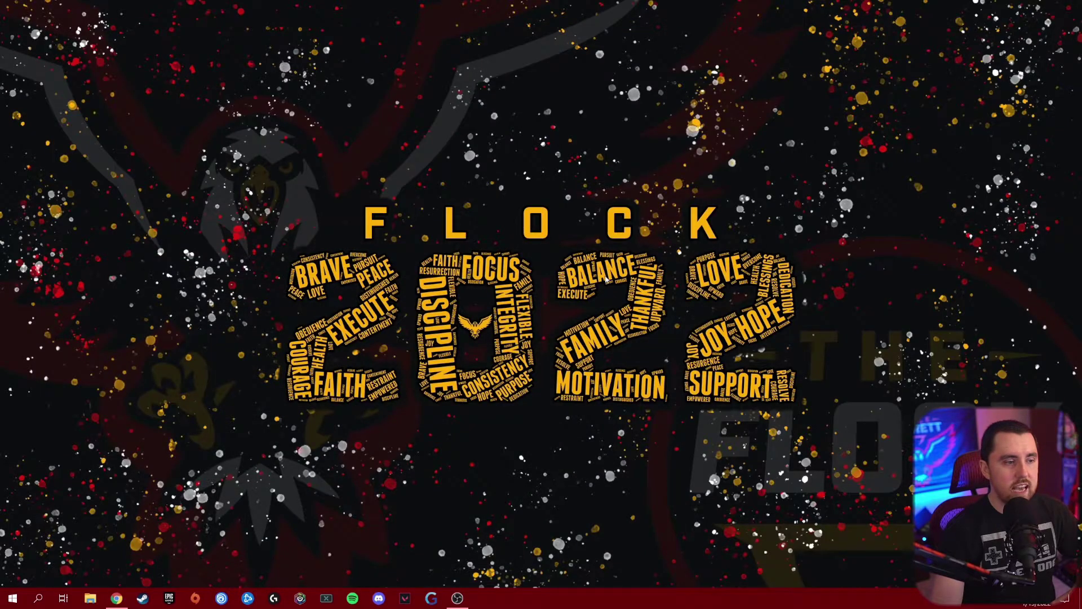
pyautogui.click(458, 599)
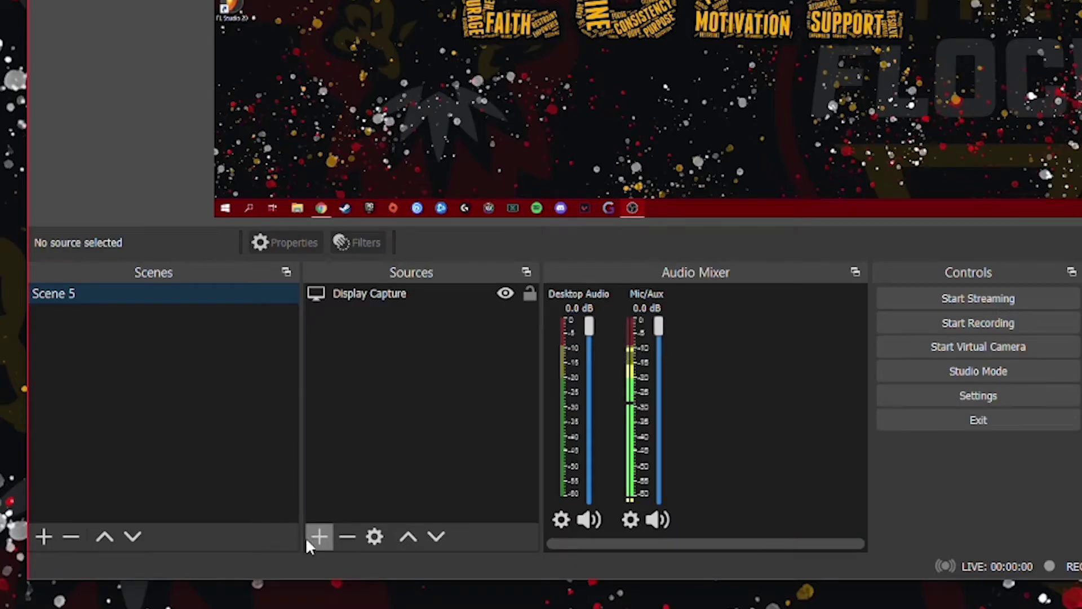
pyautogui.click(317, 536)
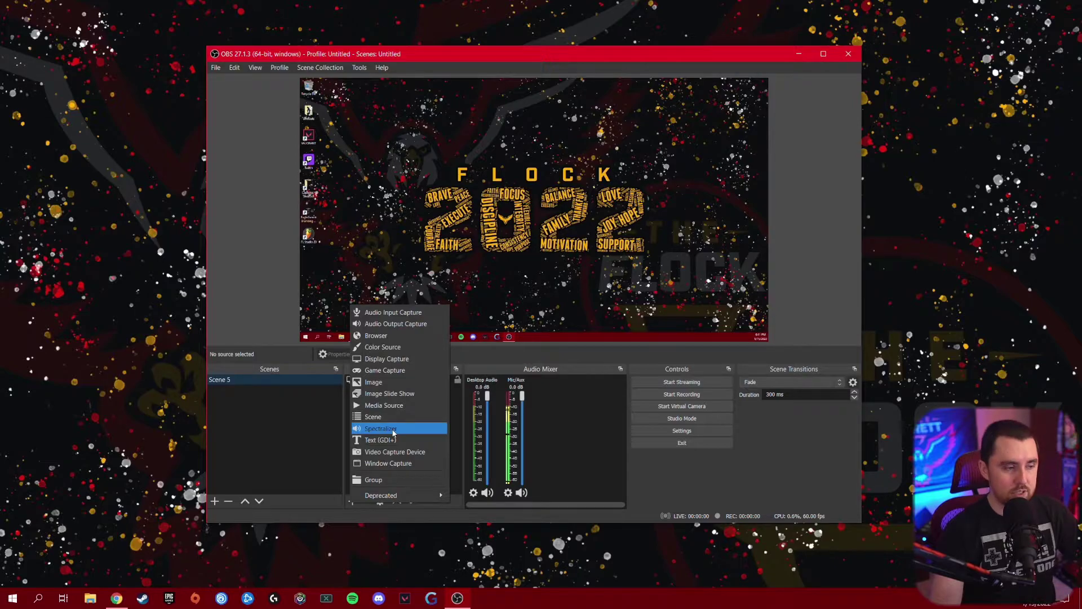
pyautogui.click(398, 391)
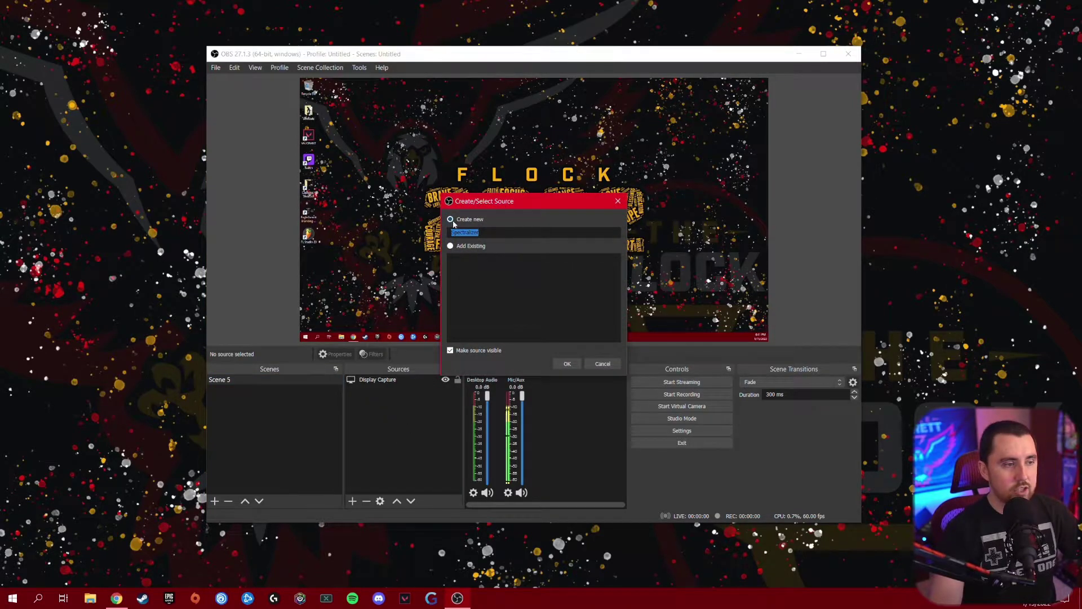
pyautogui.click(569, 363)
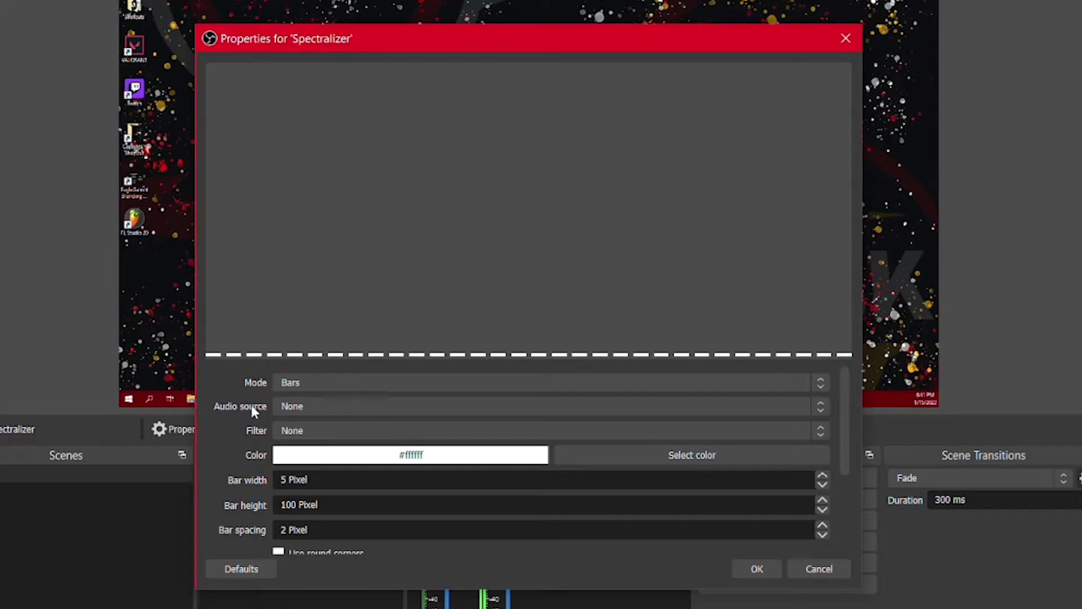
# Set the Spectralizer's audio source to Mic/Aux and keep its filter at None.
pyautogui.click(318, 407)
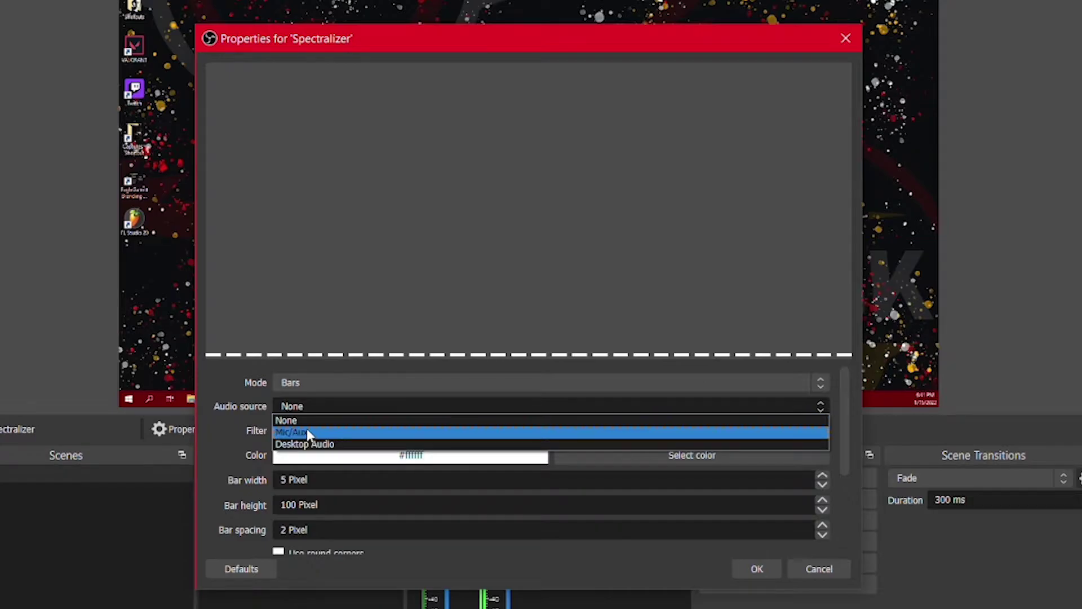
pyautogui.click(340, 431)
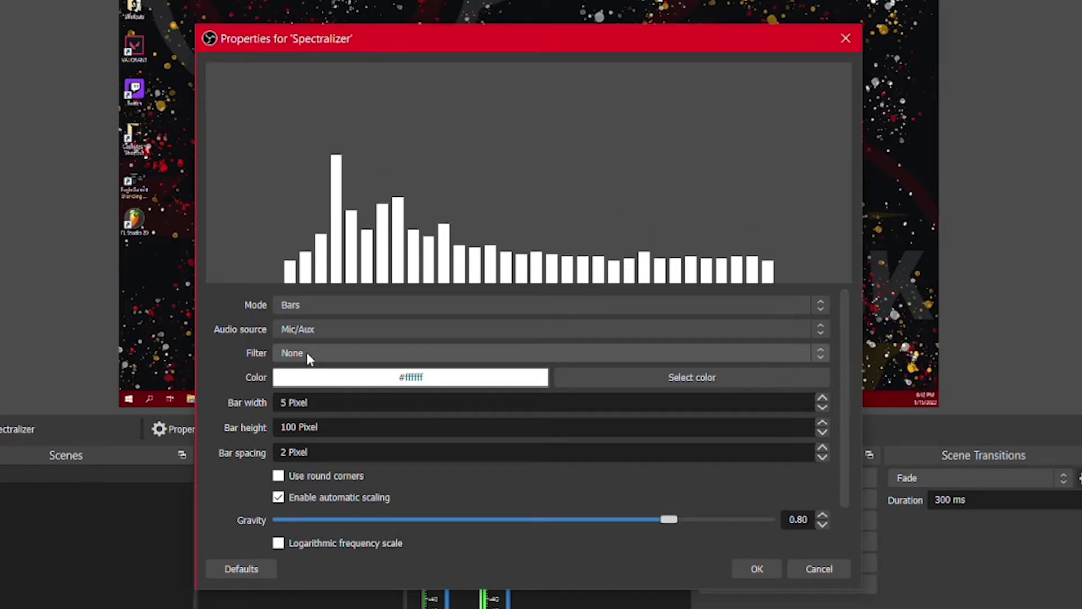
pyautogui.click(337, 352)
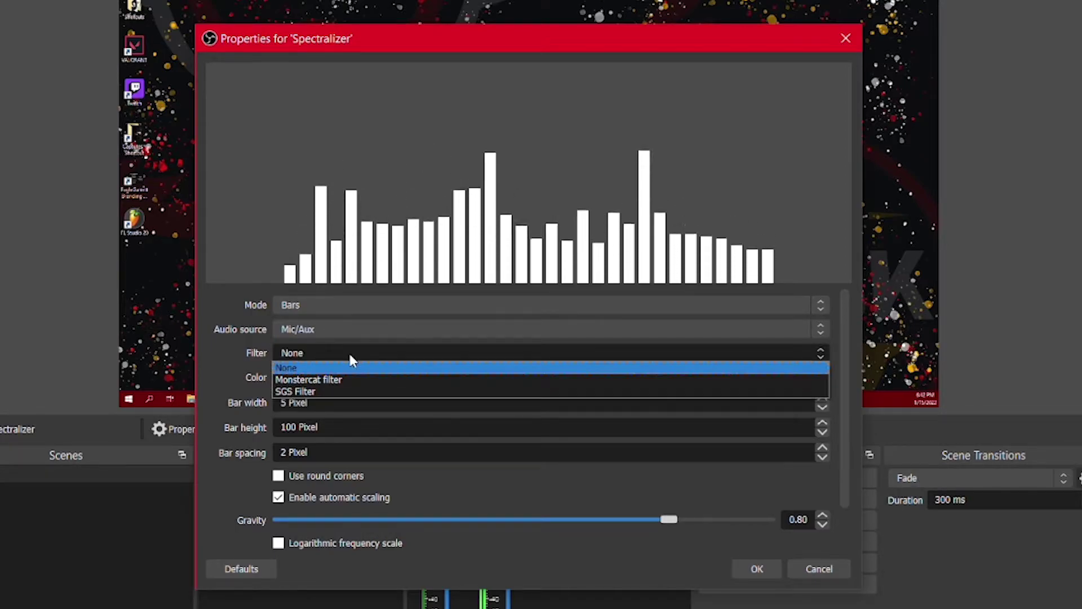
pyautogui.click(215, 347)
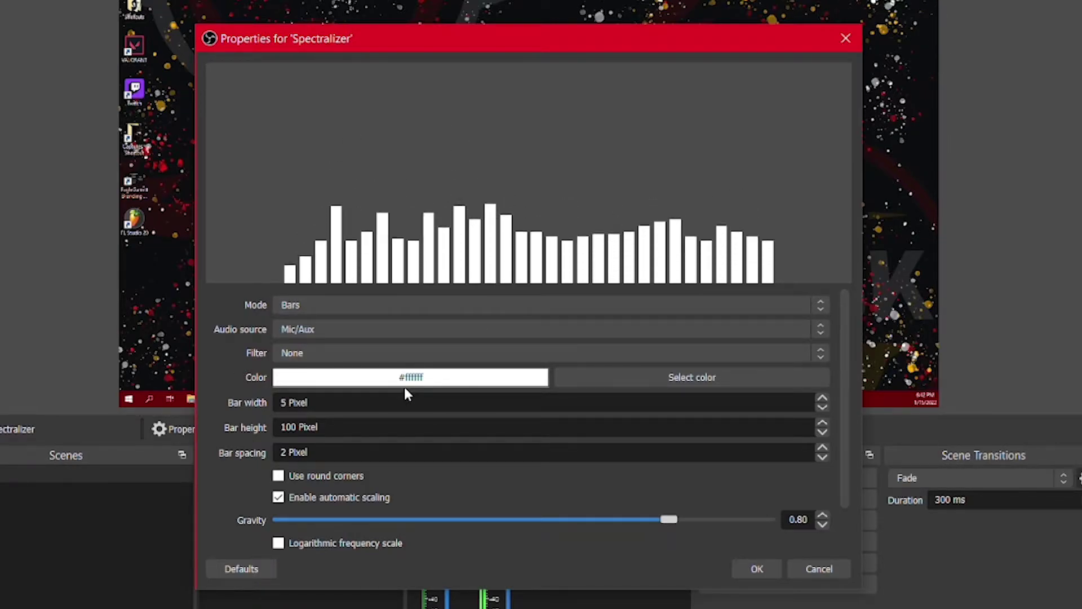
# Set the Spectralizer's bar color to red, #ff0000.
pyautogui.click(657, 379)
pyautogui.click(334, 241)
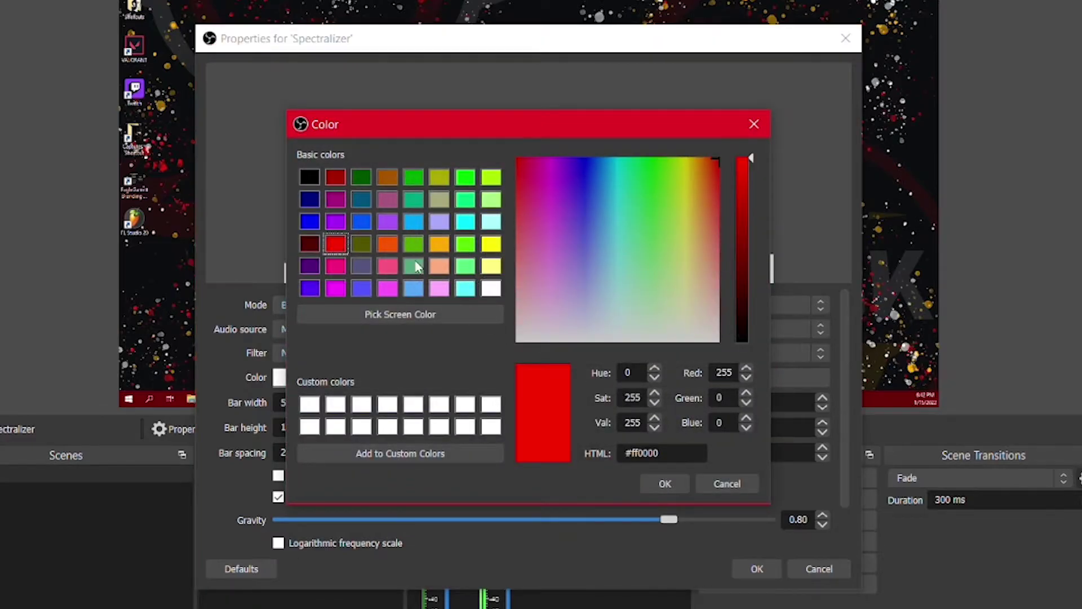
pyautogui.click(665, 484)
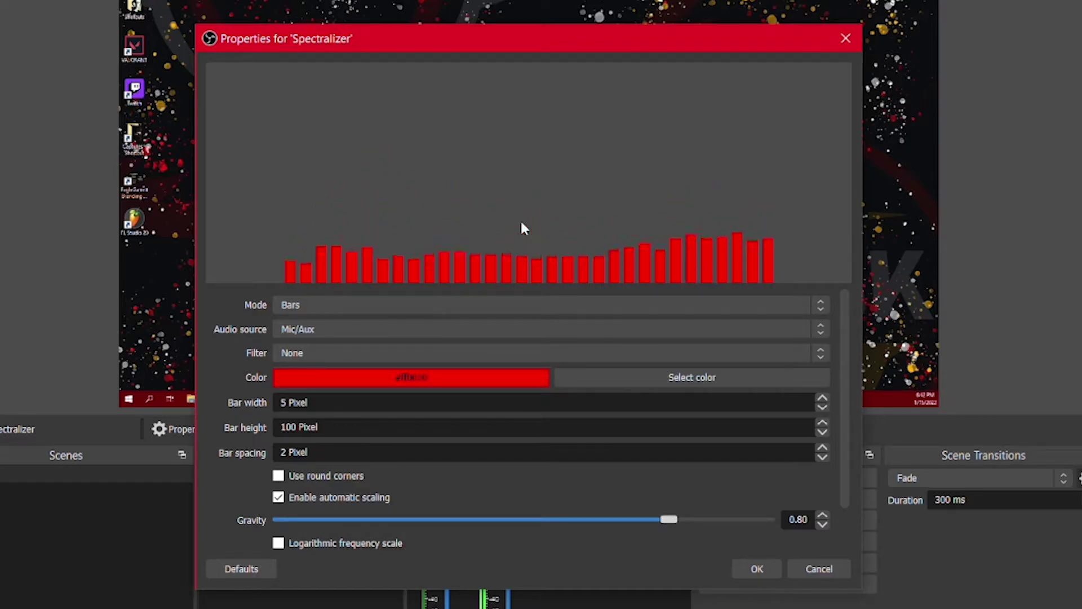
# Try bar widths up to 33 pixels and down to 1 pixel, and return the bar width to 5 pixels.
pyautogui.scroll(-2, 228, 357)
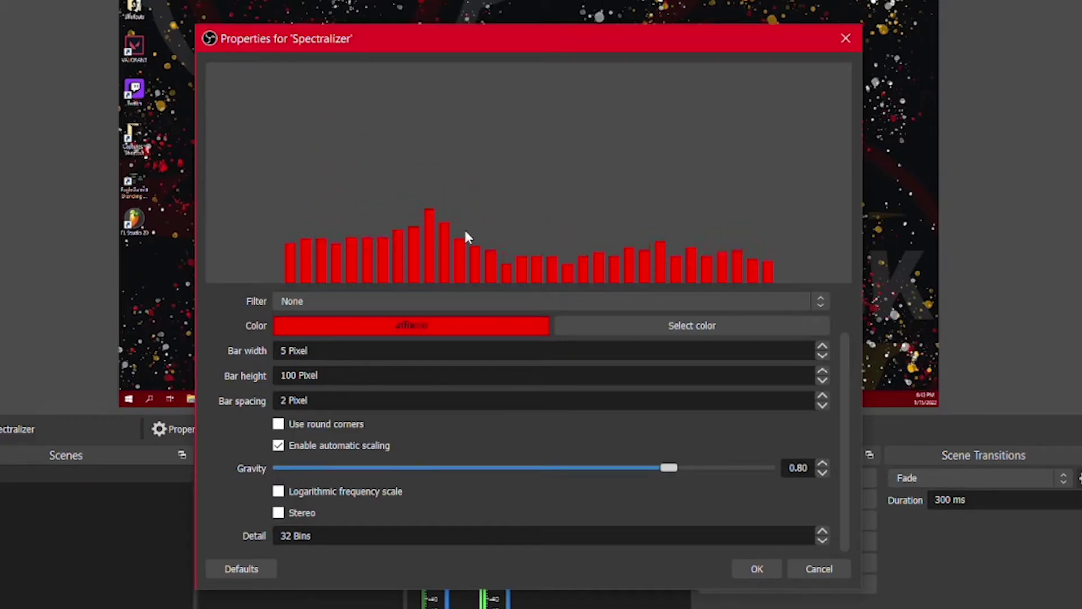
pyautogui.click(822, 346)
pyautogui.click(823, 346)
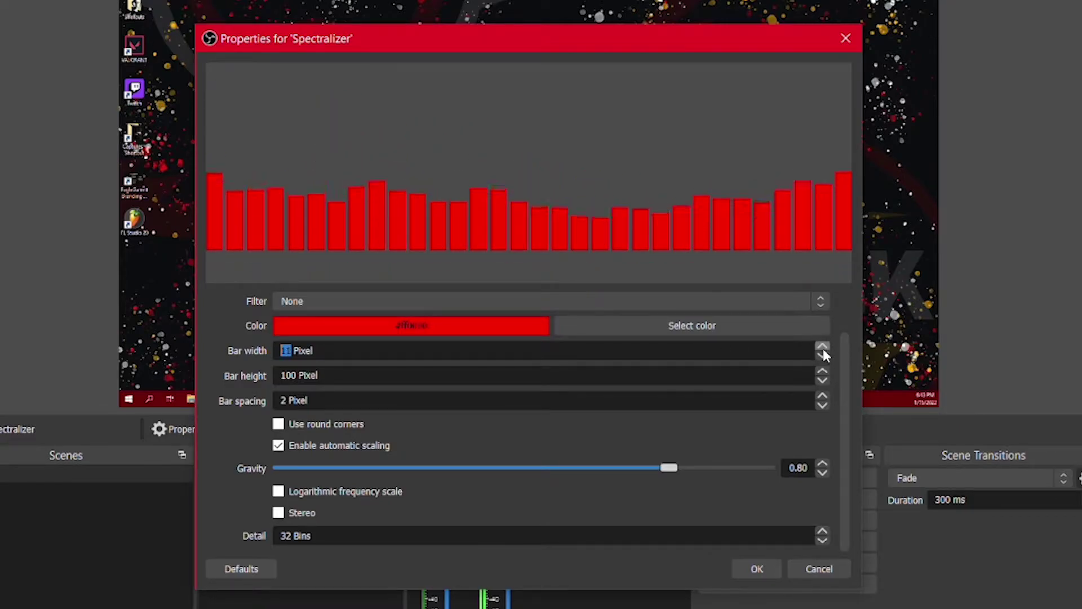
pyautogui.click(823, 346)
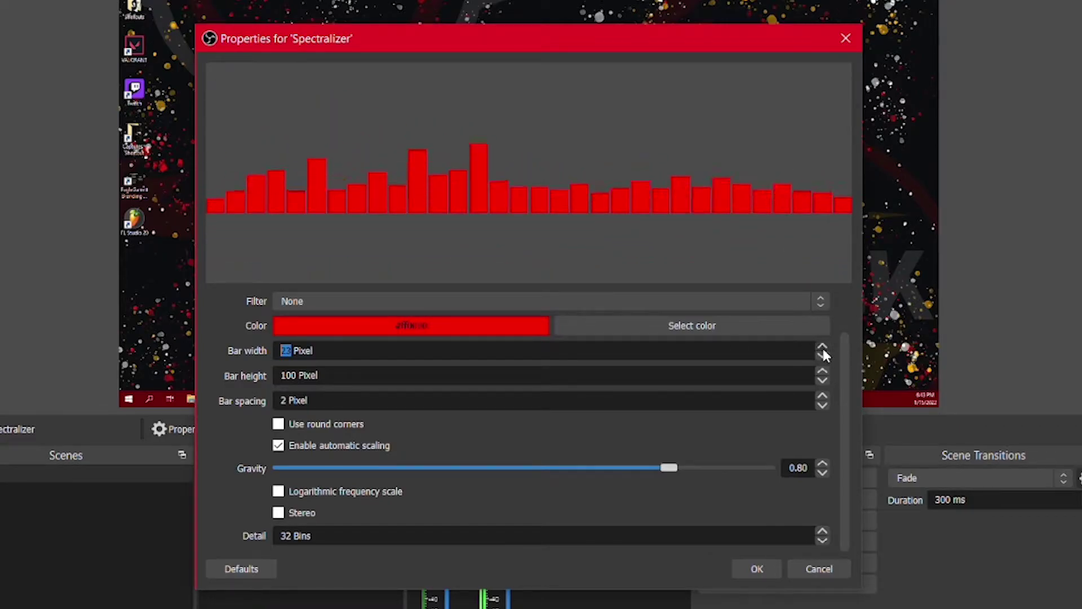
pyautogui.click(823, 347)
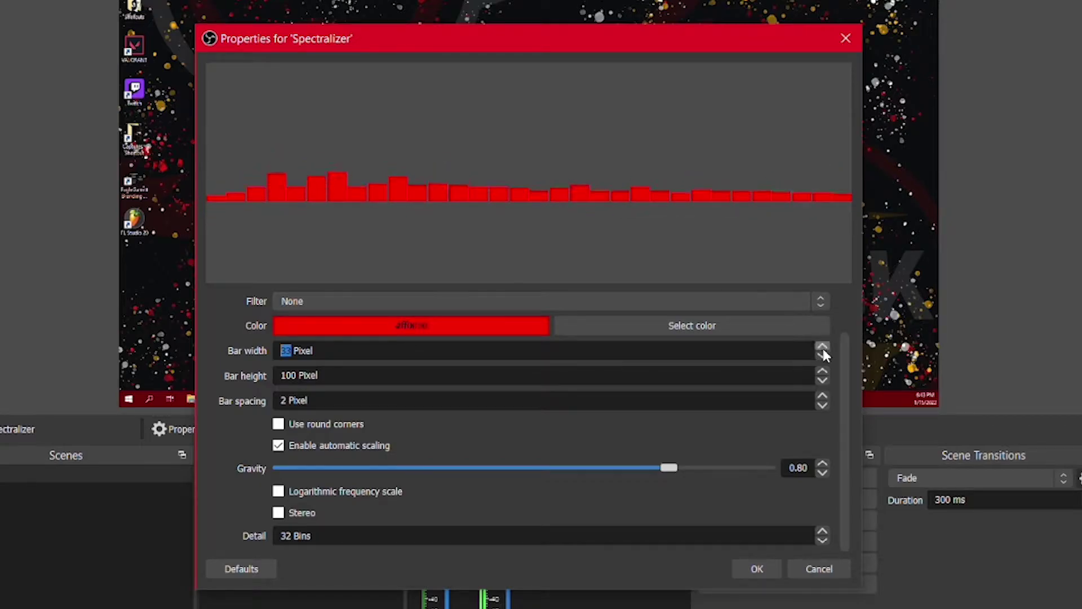
pyautogui.click(822, 355)
pyautogui.click(823, 356)
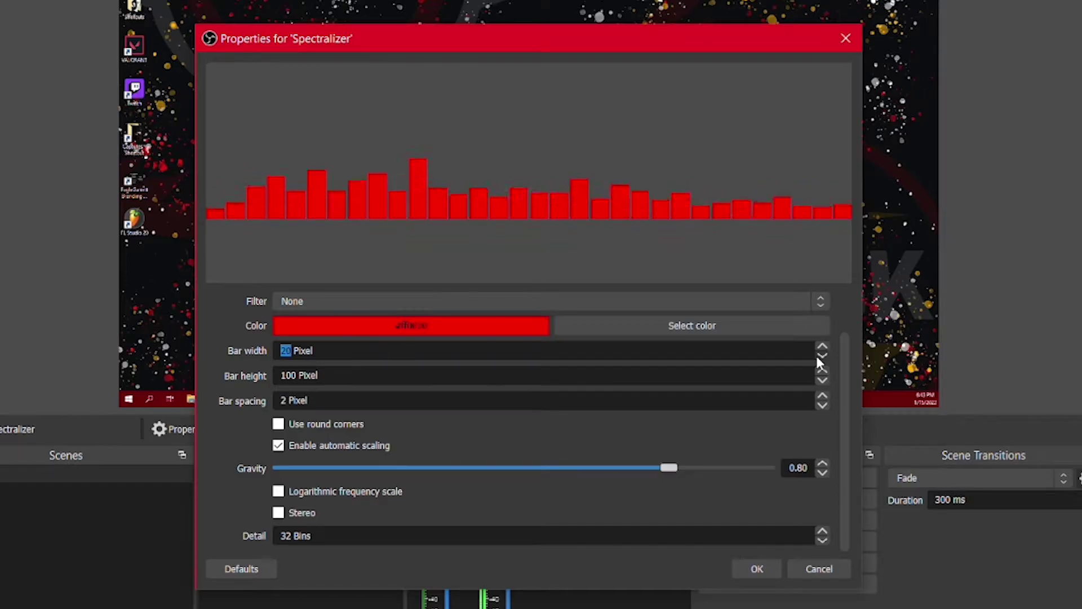
pyautogui.click(822, 356)
pyautogui.click(822, 356)
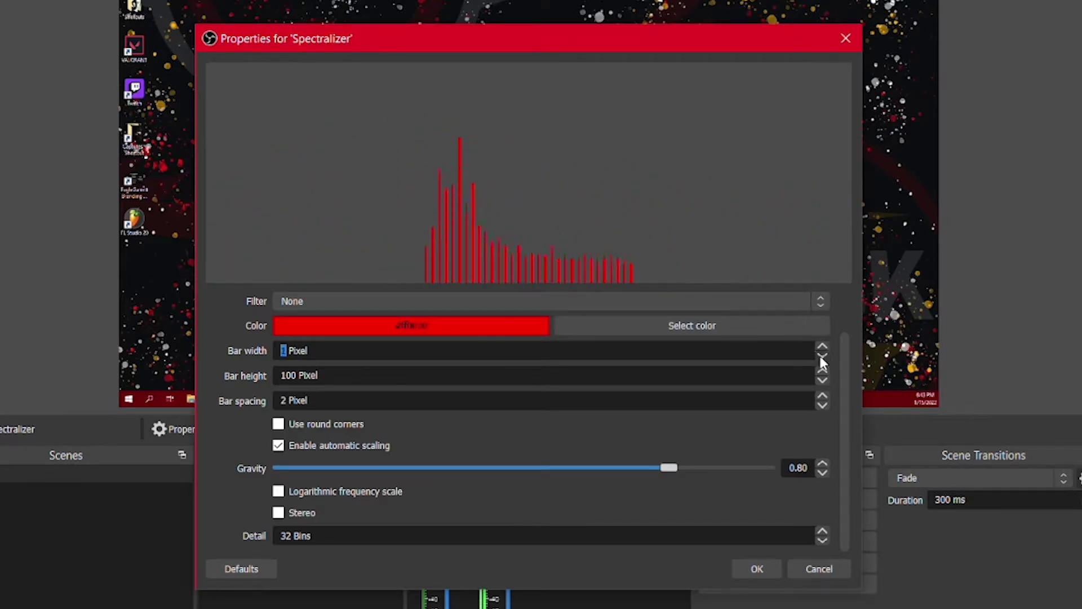
pyautogui.click(822, 348)
pyautogui.click(823, 347)
pyautogui.click(823, 347)
pyautogui.click(823, 348)
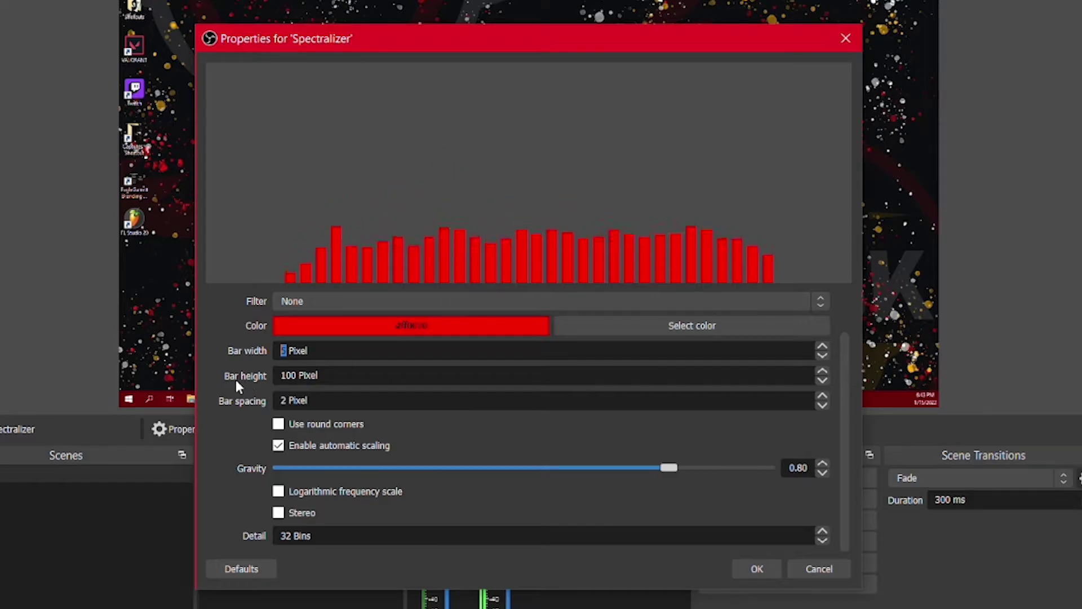
# Set the Spectralizer's bar height to 75 pixels and its bar spacing to 0 pixels.
pyautogui.moveTo(281, 375); pyautogui.dragTo(297, 376)
pyautogui.click(822, 380)
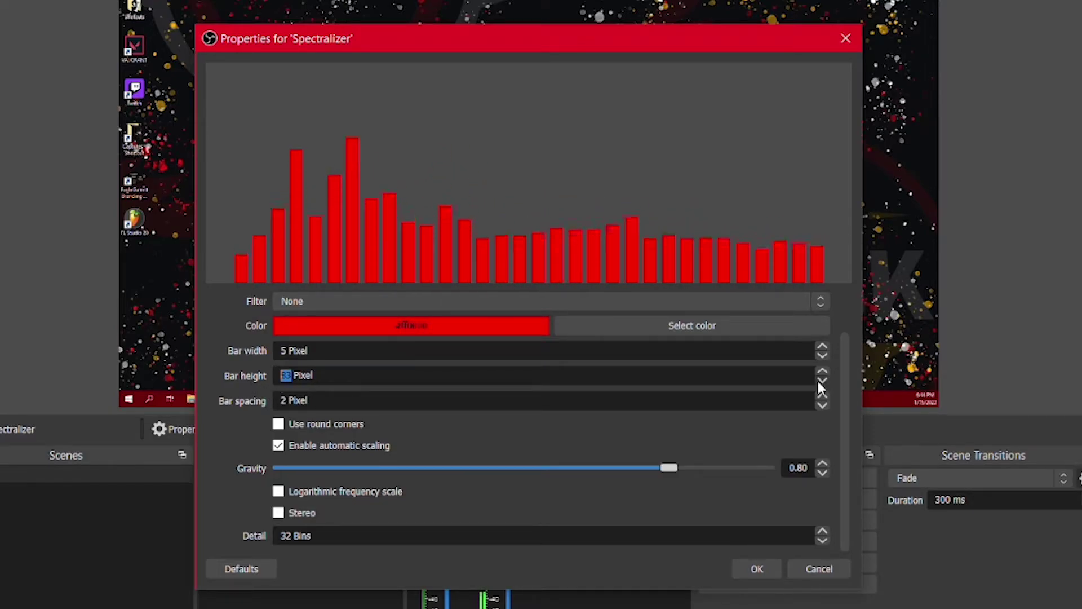
pyautogui.click(822, 379)
pyautogui.click(822, 379)
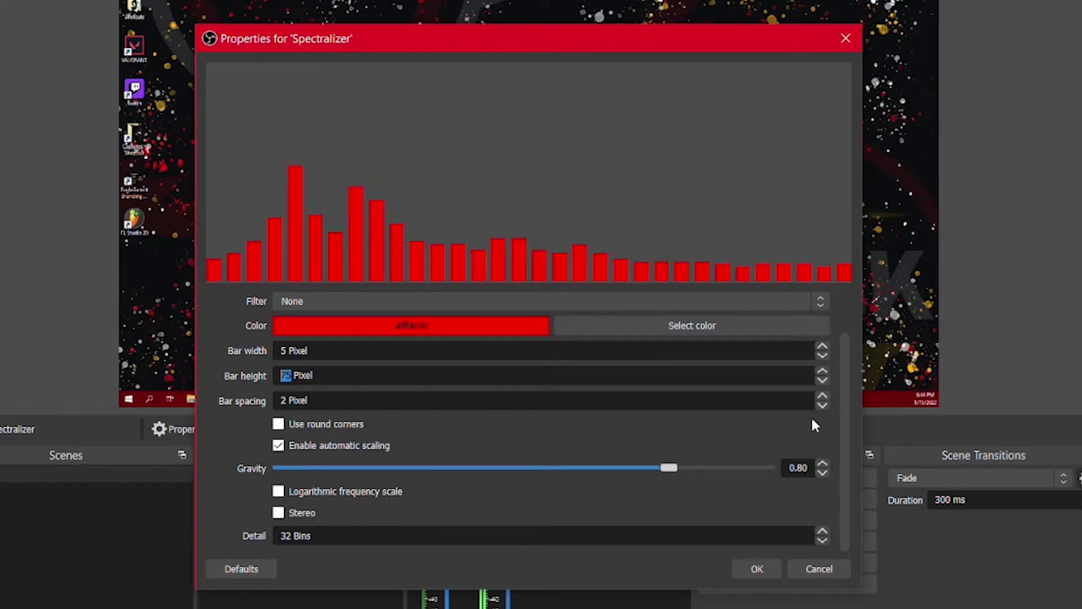
pyautogui.click(822, 406)
pyautogui.click(823, 405)
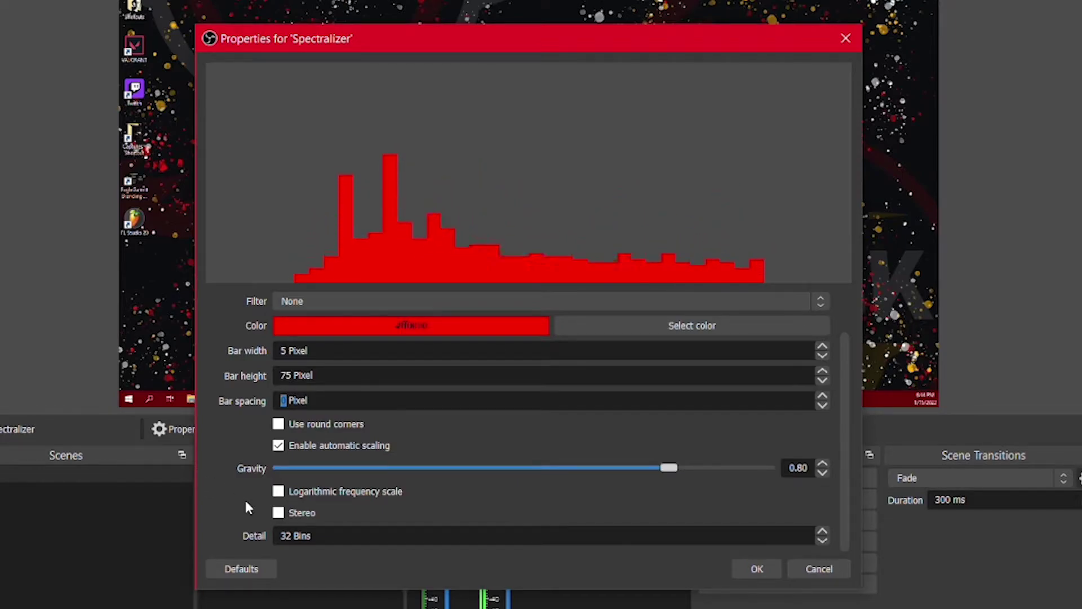
# Enable the logarithmic frequency scale and set the log scale start frequency to about 74.70 Hz.
pyautogui.click(279, 492)
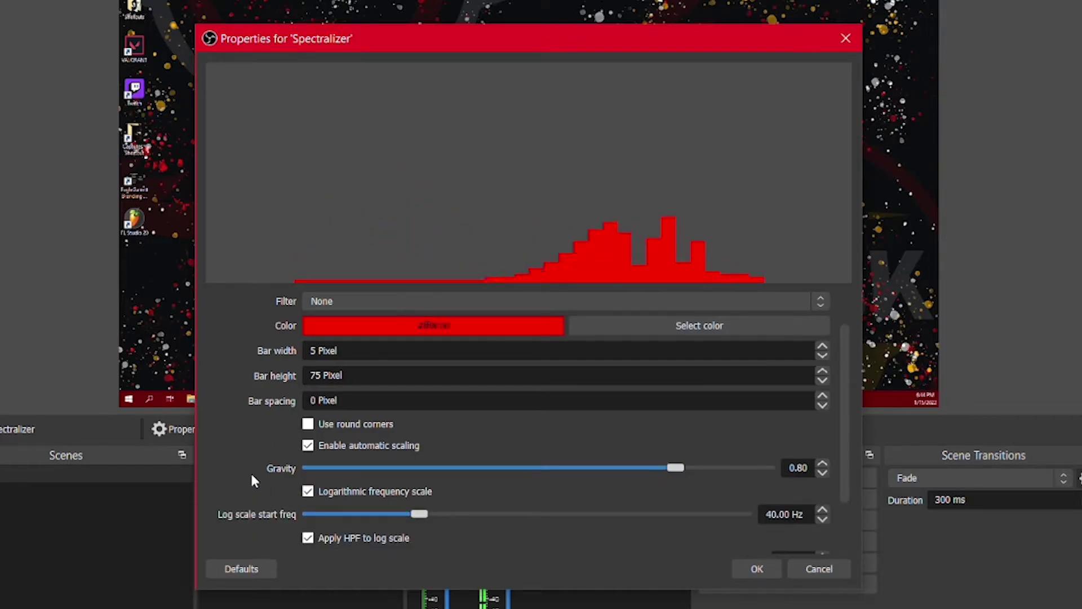
pyautogui.scroll(-3, 251, 480)
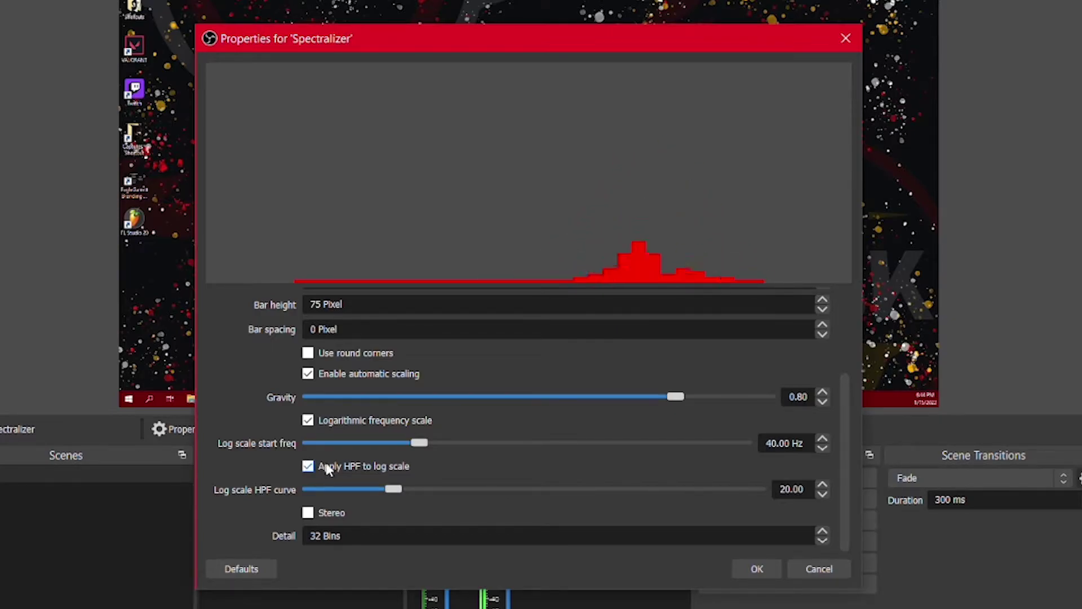
pyautogui.moveTo(421, 443); pyautogui.dragTo(616, 461)
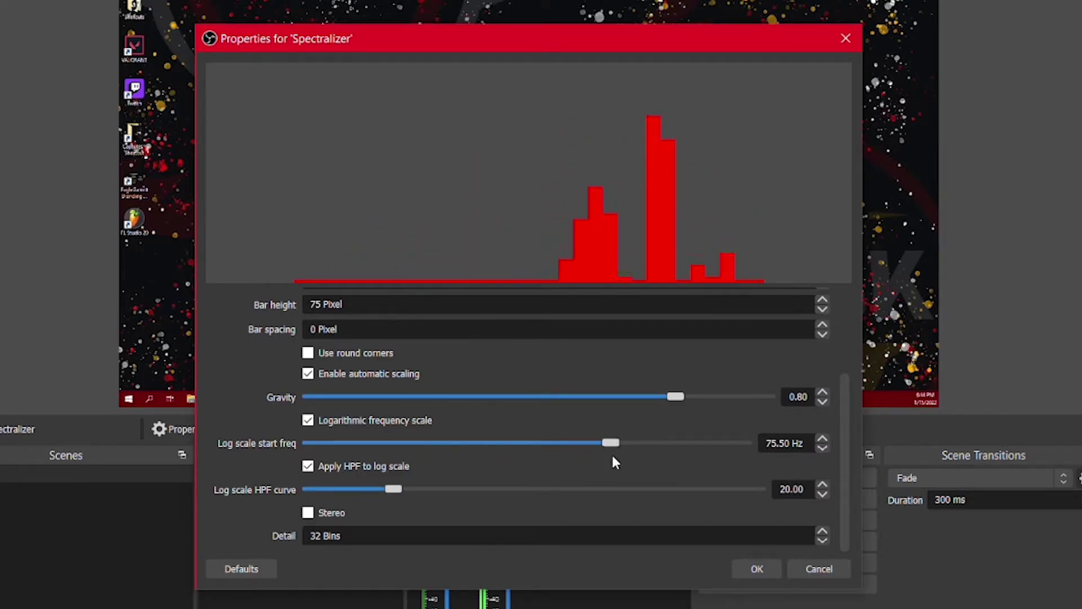
pyautogui.click(823, 438)
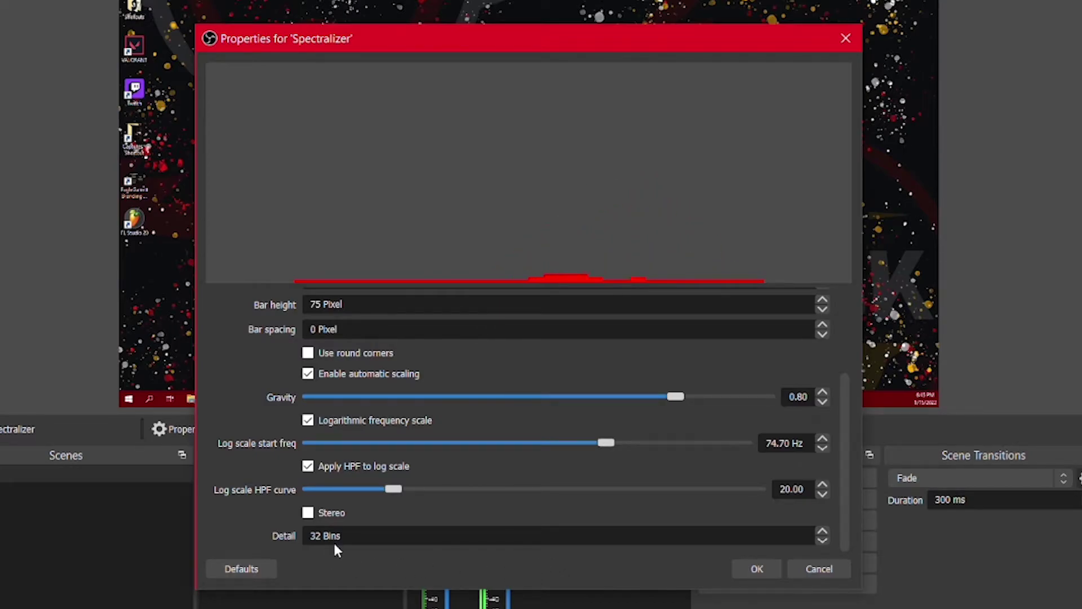
# Raise the Spectralizer's detail to 112 bins and apply the source properties.
pyautogui.click(822, 532)
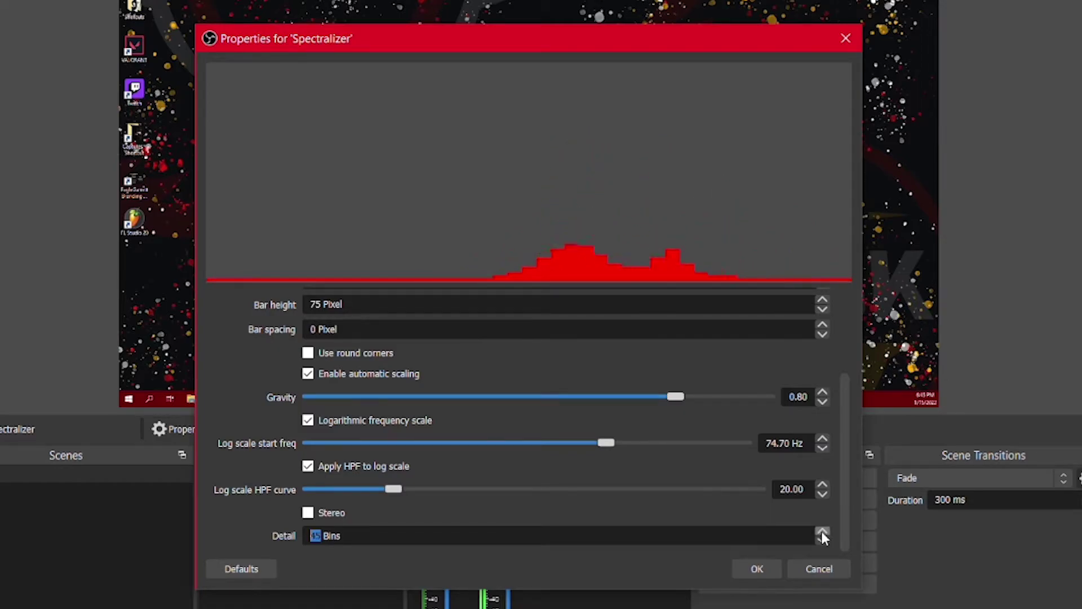
pyautogui.click(823, 532)
pyautogui.click(822, 532)
pyautogui.click(822, 532)
pyautogui.click(822, 532)
pyautogui.click(822, 532)
pyautogui.click(823, 532)
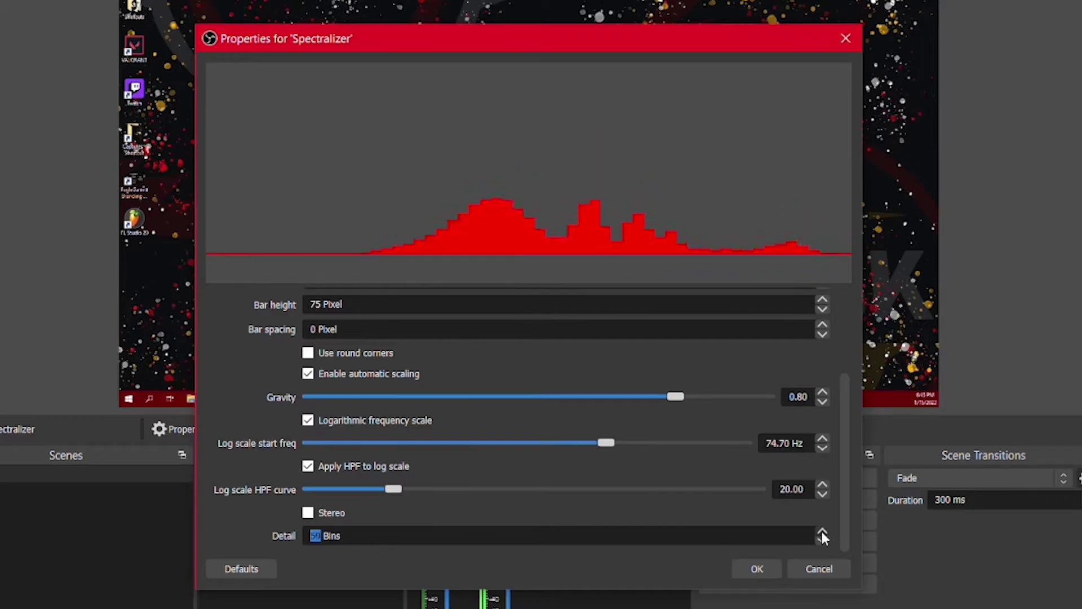
pyautogui.click(822, 532)
pyautogui.click(822, 532)
pyautogui.click(823, 532)
pyautogui.click(823, 533)
pyautogui.click(822, 532)
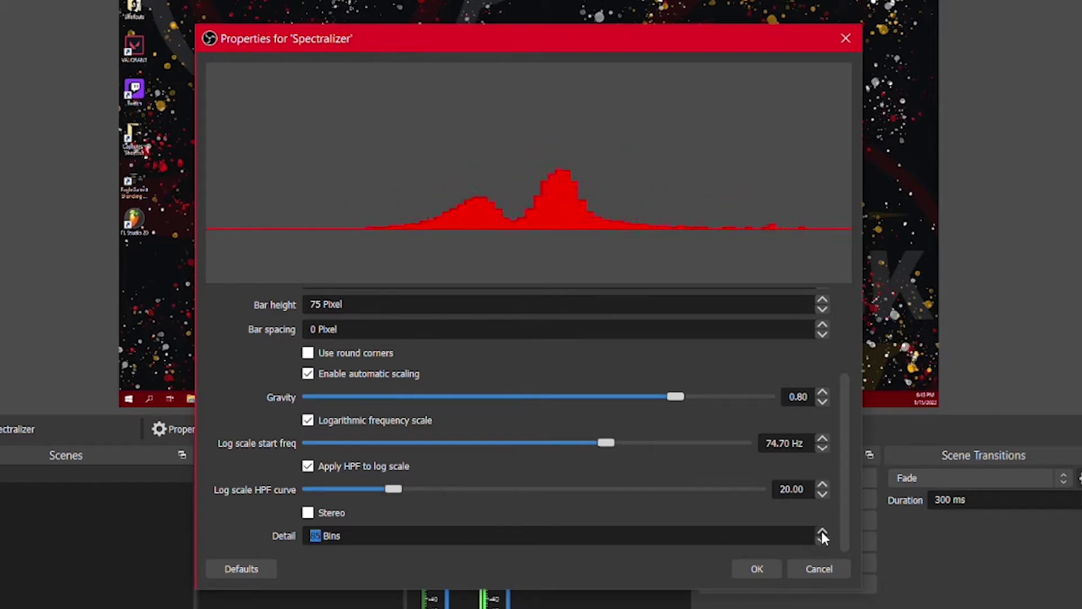
pyautogui.click(823, 532)
pyautogui.click(822, 532)
pyautogui.click(823, 532)
pyautogui.click(822, 532)
pyautogui.click(822, 532)
pyautogui.click(823, 532)
pyautogui.click(822, 532)
pyautogui.click(822, 532)
pyautogui.click(822, 532)
pyautogui.click(823, 532)
pyautogui.click(823, 532)
pyautogui.click(822, 532)
pyautogui.click(822, 532)
pyautogui.click(822, 532)
pyautogui.click(822, 532)
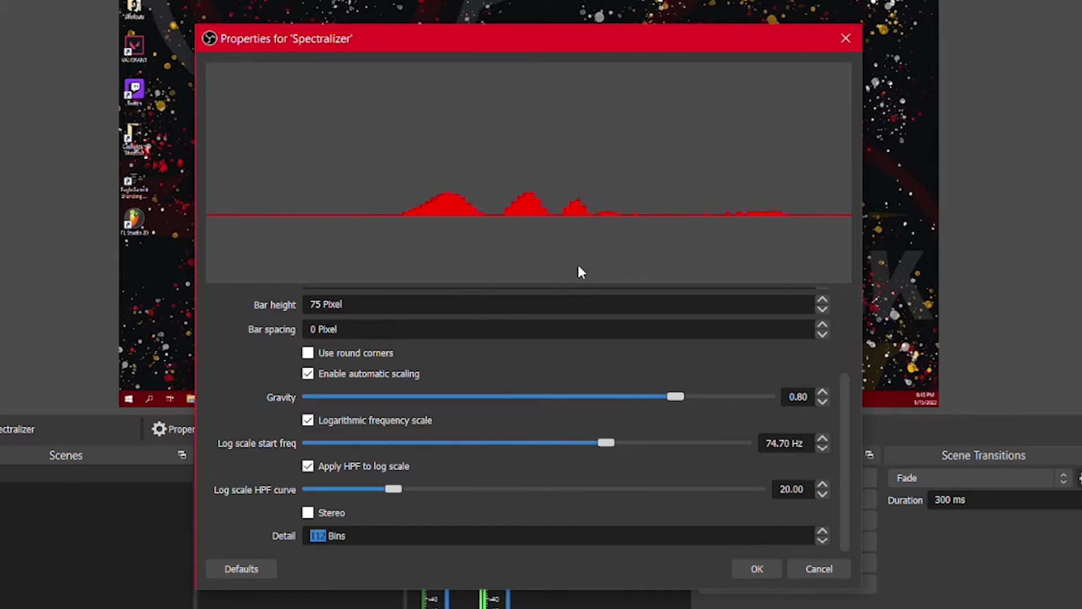
pyautogui.moveTo(846, 460); pyautogui.dragTo(857, 505)
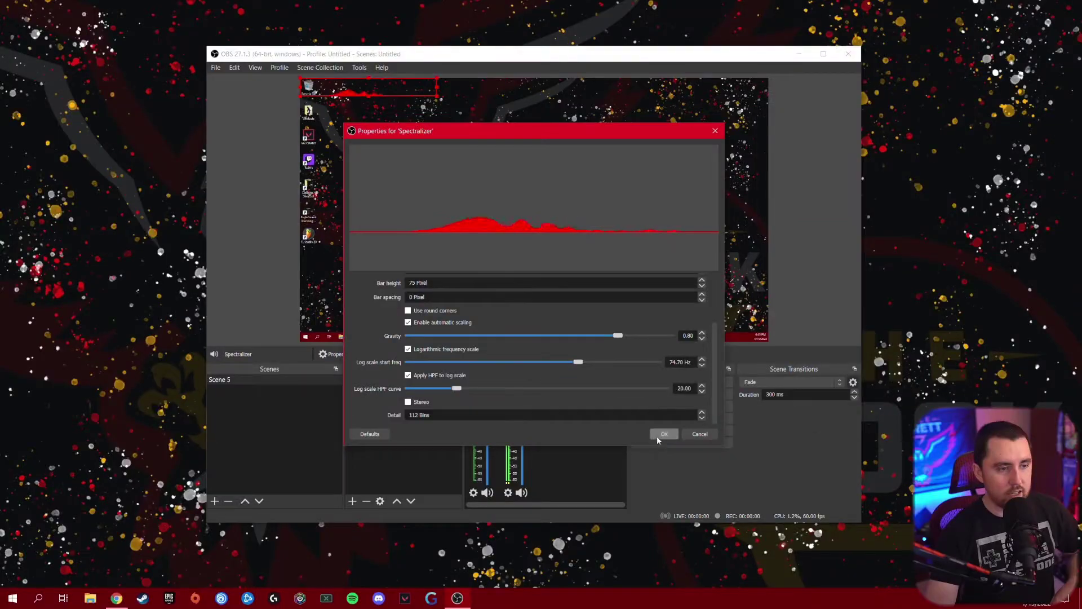
pyautogui.click(757, 569)
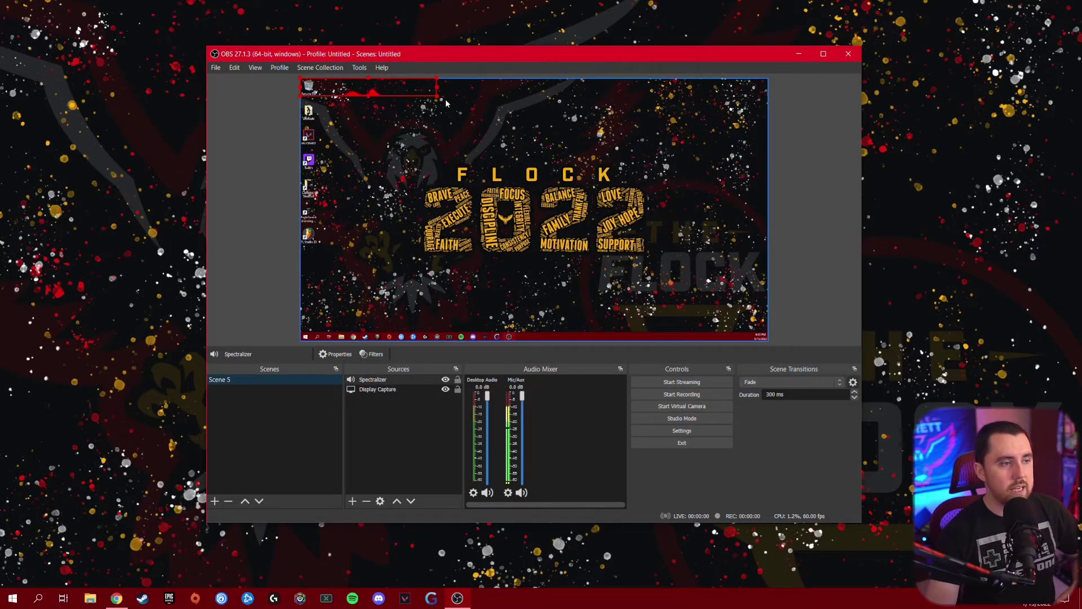
# Enlarge the Spectralizer in the preview so it spans the full width of the canvas.
pyautogui.moveTo(438, 99); pyautogui.dragTo(789, 142)
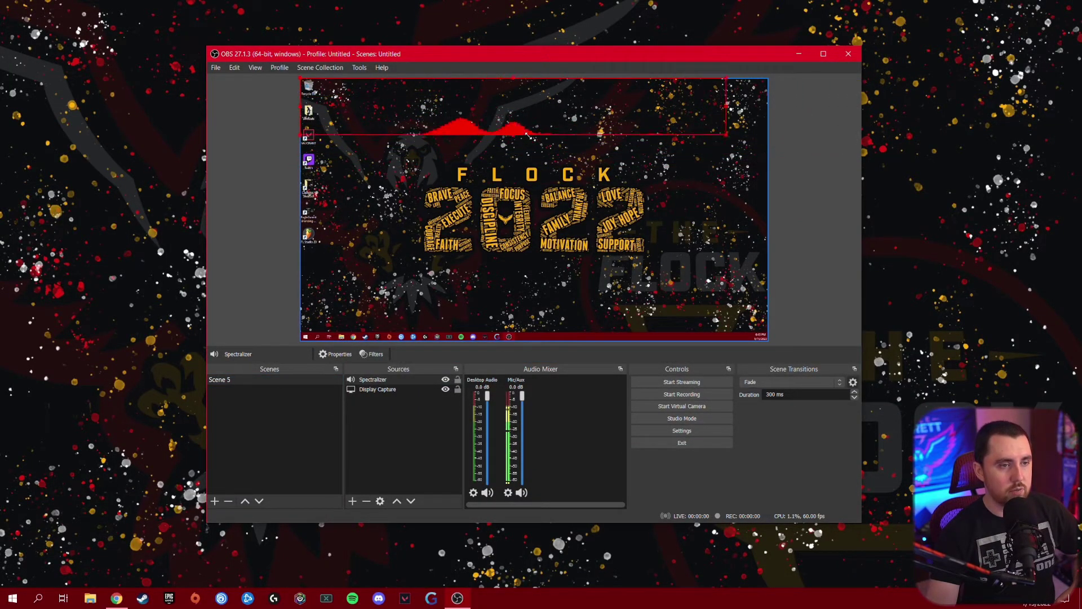
pyautogui.moveTo(539, 141); pyautogui.dragTo(538, 140)
pyautogui.moveTo(766, 140); pyautogui.dragTo(768, 141)
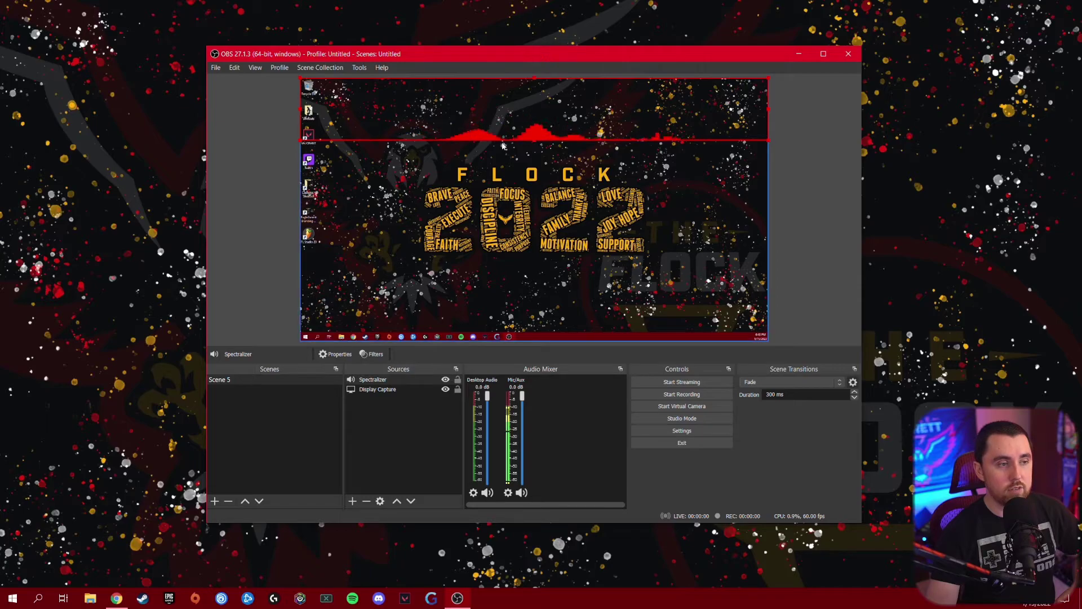
# Move the full-width Spectralizer down the canvas so its baseline sits on the captured taskbar, and deselect it.
pyautogui.moveTo(513, 140); pyautogui.dragTo(514, 243)
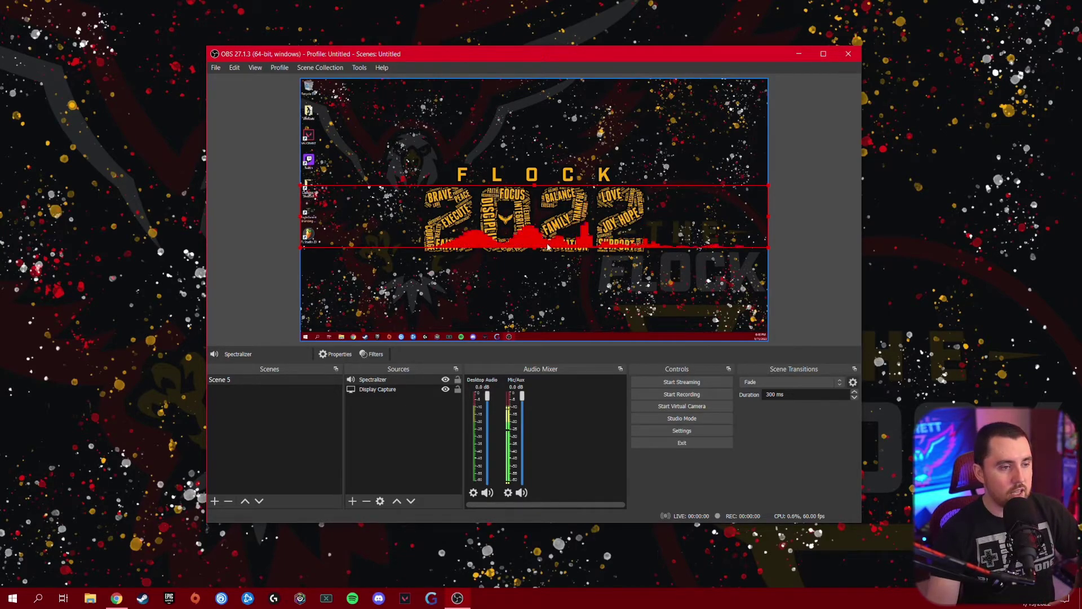
pyautogui.moveTo(546, 247); pyautogui.dragTo(549, 330)
pyautogui.click(793, 284)
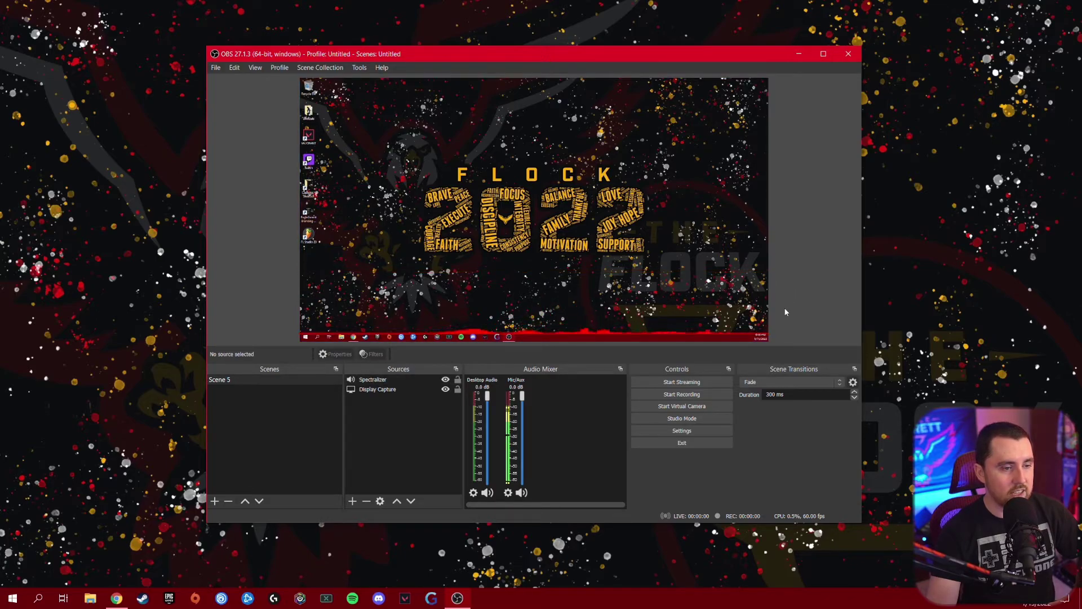
pyautogui.click(534, 332)
pyautogui.click(841, 317)
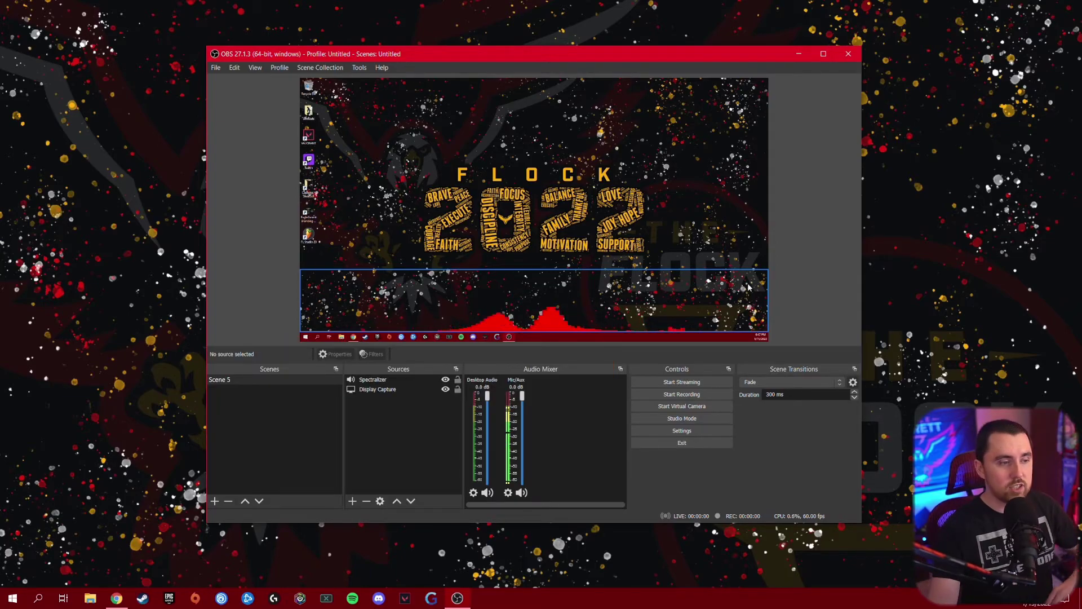
# Shrink the Spectralizer to a little over half the canvas width and place it just below the 2022 artwork.
pyautogui.moveTo(556, 327); pyautogui.dragTo(556, 276)
pyautogui.moveTo(766, 217); pyautogui.dragTo(576, 258)
pyautogui.moveTo(435, 277); pyautogui.dragTo(468, 285)
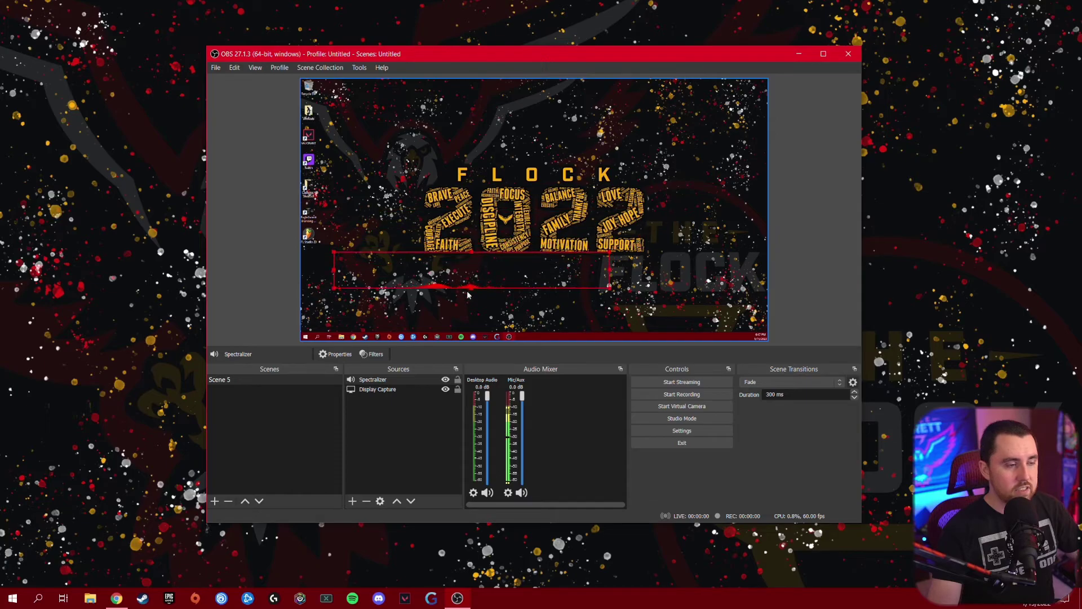
# Open the Spectralizer's properties beside the preview and enable round corners and stereo.
pyautogui.doubleClick(394, 380)
pyautogui.moveTo(529, 136); pyautogui.dragTo(837, 48)
pyautogui.scroll(-5, 1021, 260)
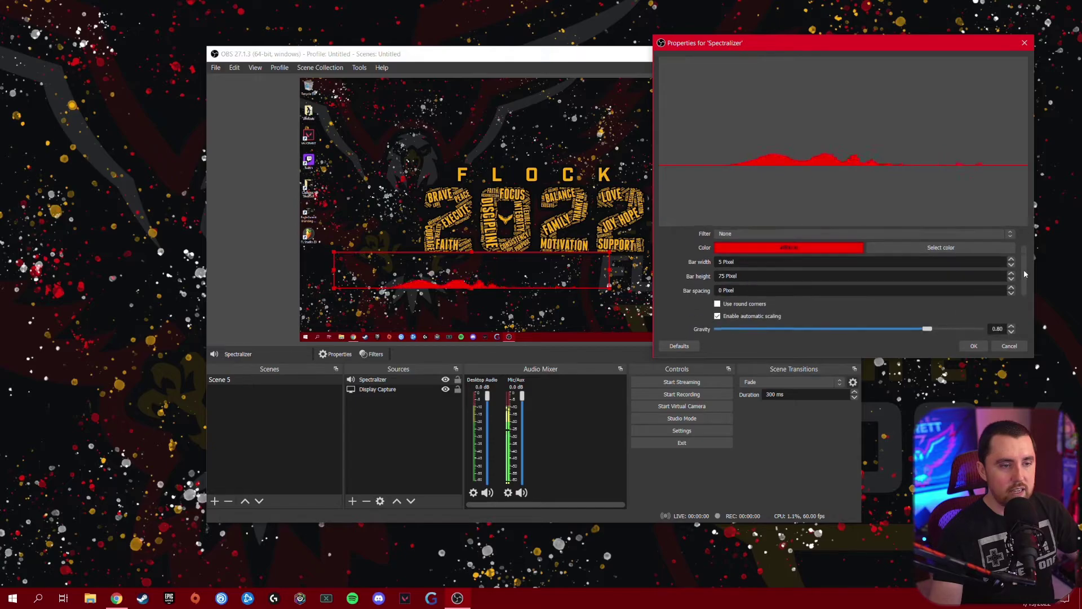
pyautogui.click(718, 315)
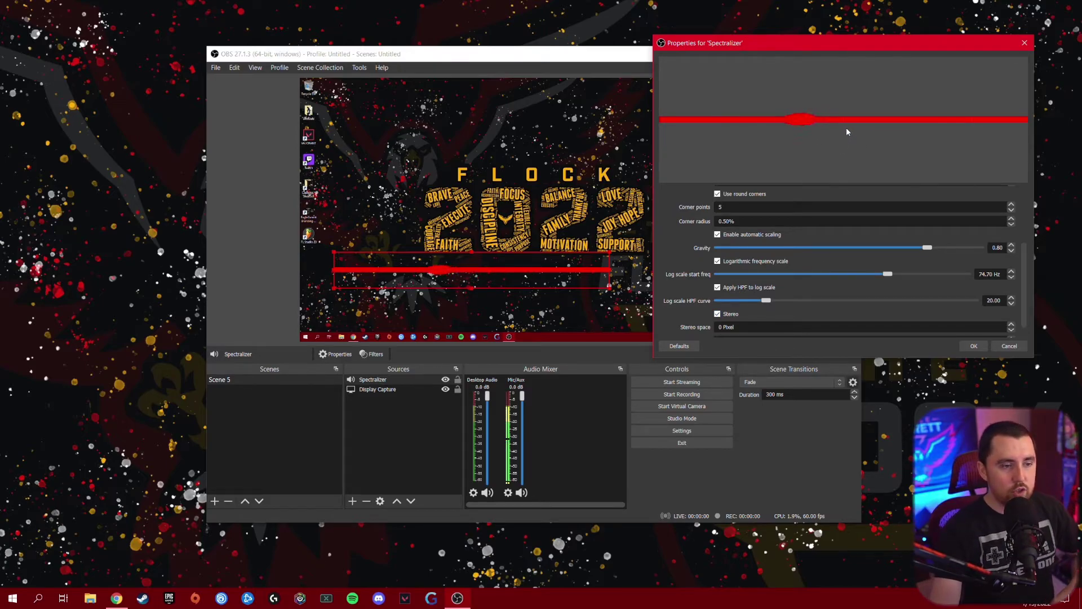
pyautogui.scroll(-1, 688, 299)
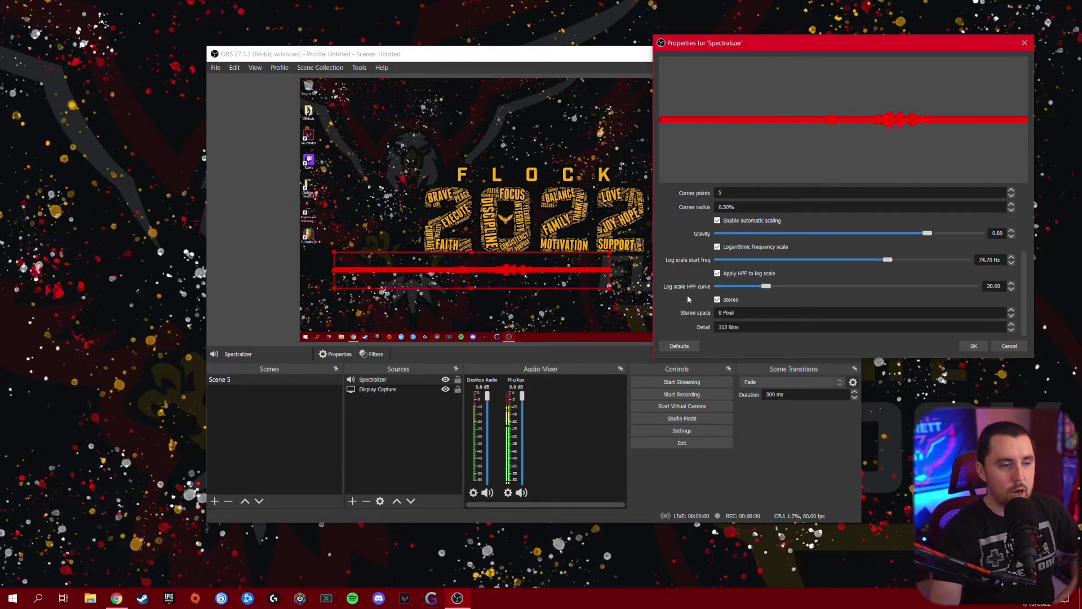
# Set the Spectralizer's stereo space to 22 pixels.
pyautogui.click(1012, 311)
pyautogui.click(1012, 310)
pyautogui.click(471, 274)
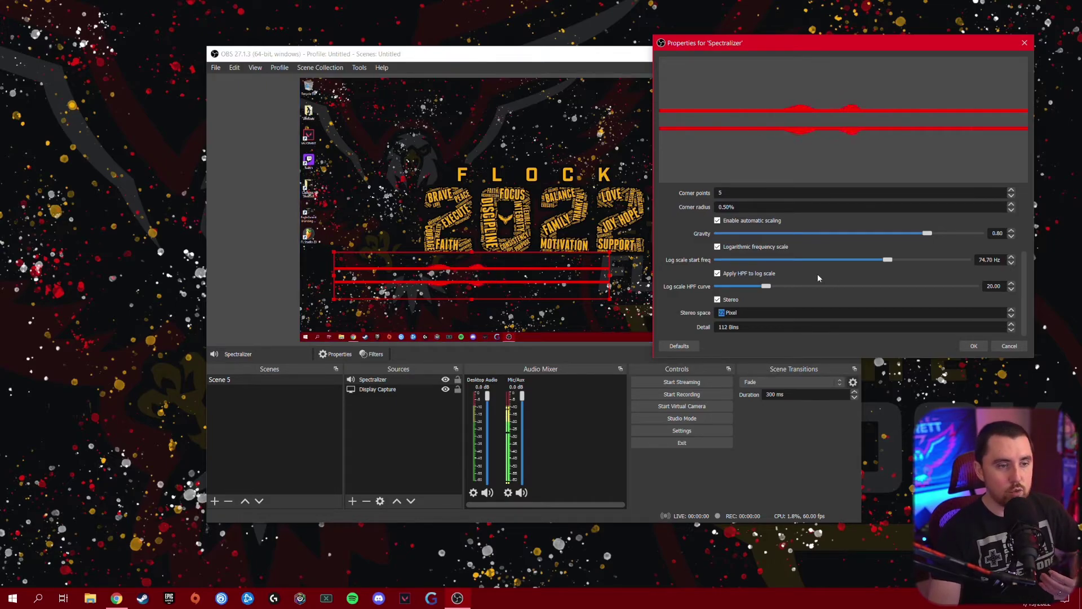
# Disable round corners and stereo for the Spectralizer and apply the properties.
pyautogui.scroll(3, 666, 281)
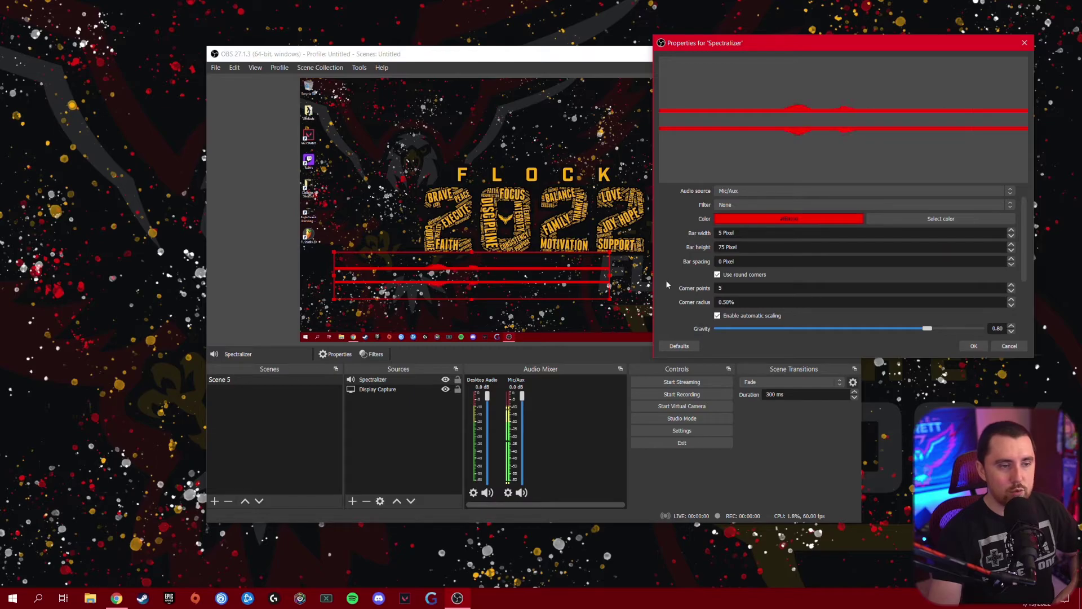
pyautogui.click(717, 275)
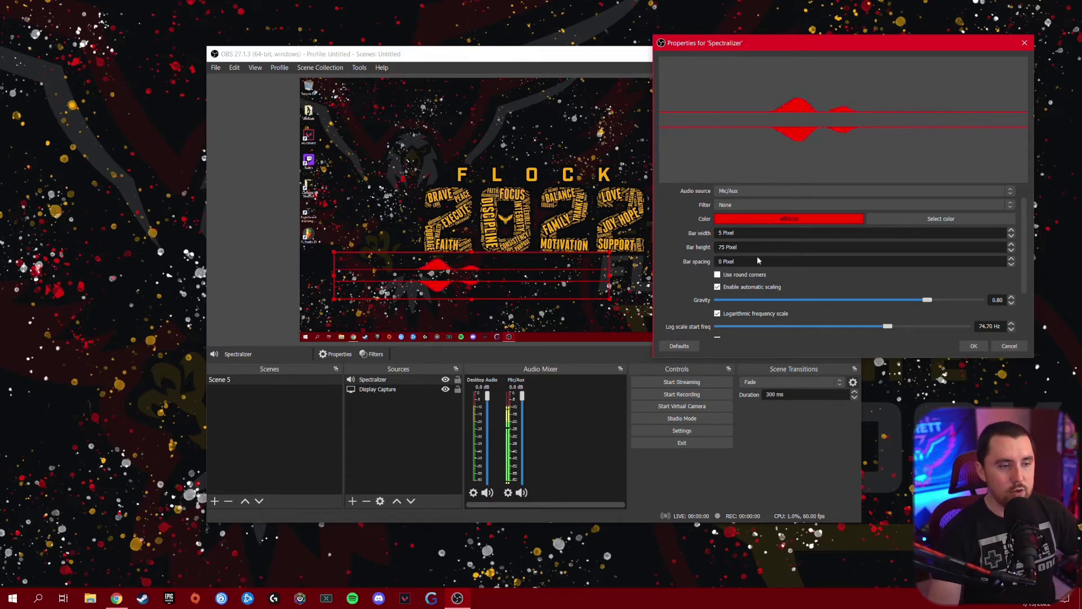
pyautogui.scroll(-3, 682, 279)
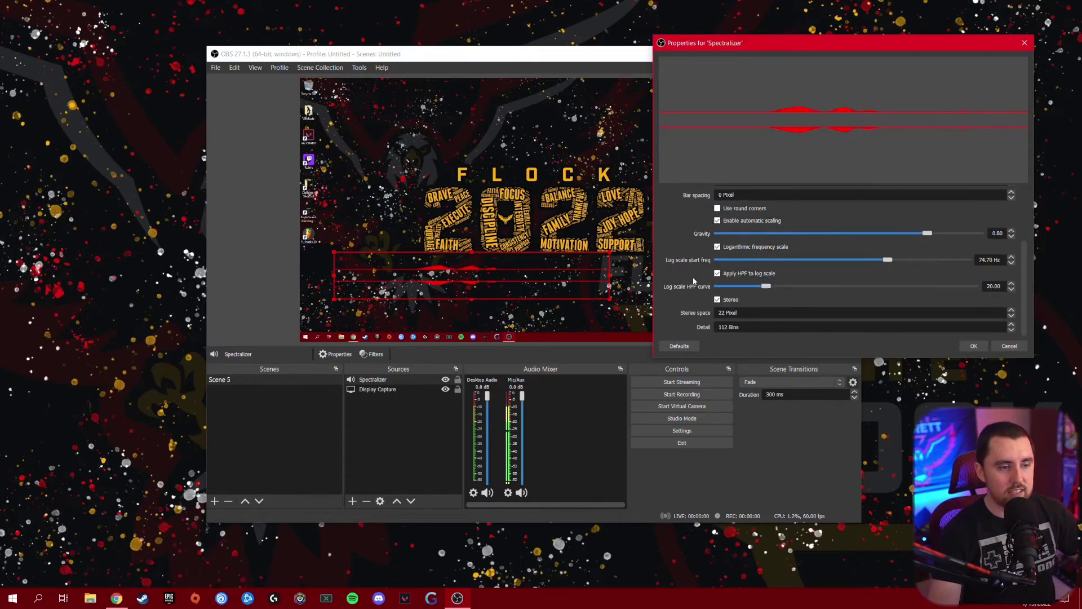
pyautogui.click(717, 300)
pyautogui.click(972, 346)
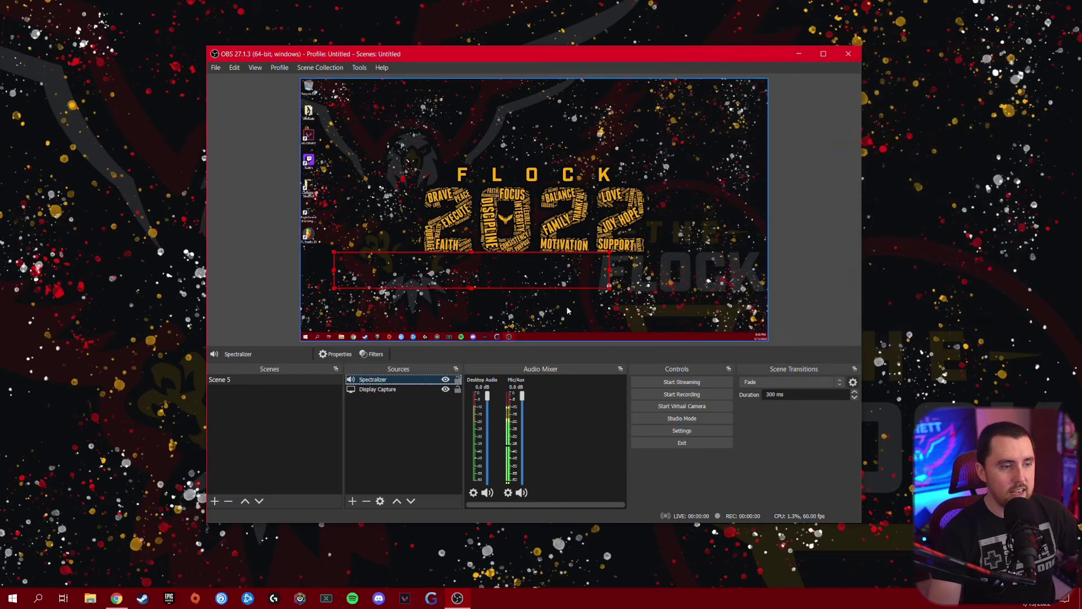
# Widen the Spectralizer to most of the canvas width and center it just above the captured taskbar.
pyautogui.moveTo(608, 252); pyautogui.dragTo(729, 235)
pyautogui.moveTo(556, 281); pyautogui.dragTo(558, 286)
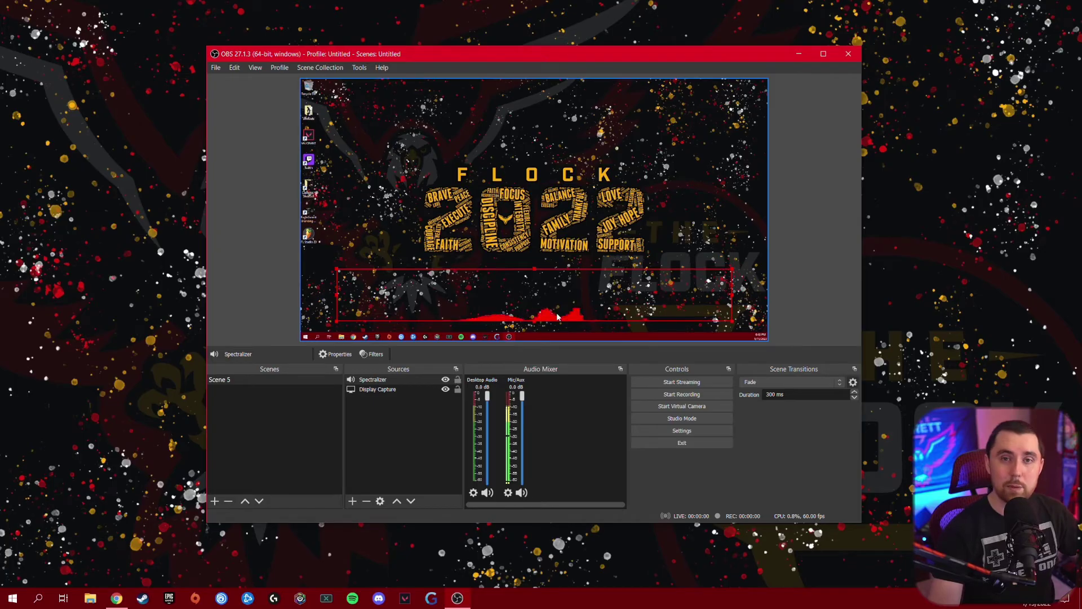